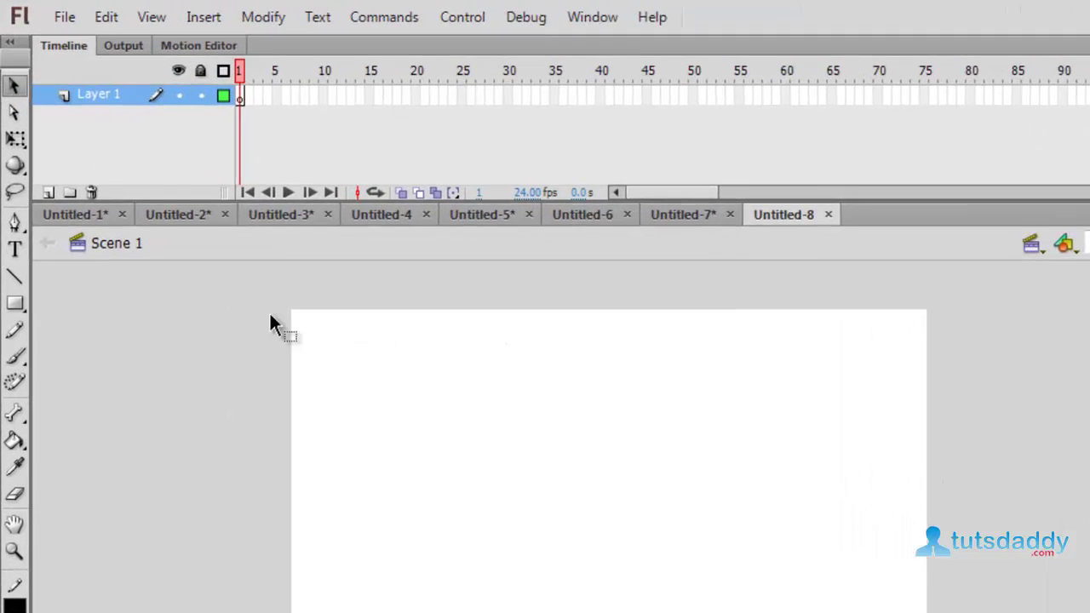
Step: Choose the Bind Tool from the Bone Tool flyout in the toolbar
click(14, 449)
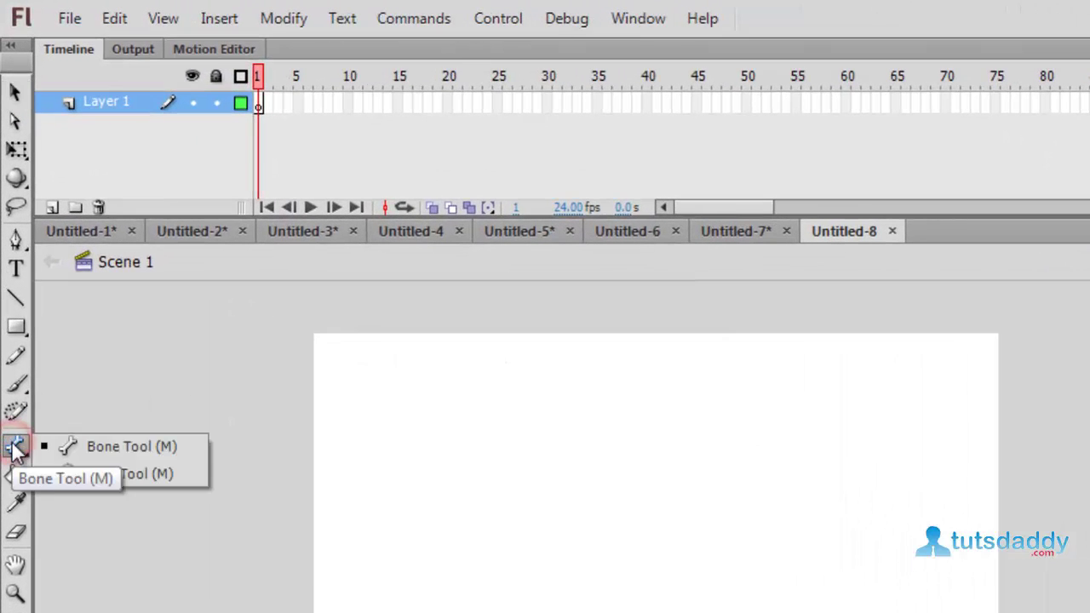
click(161, 476)
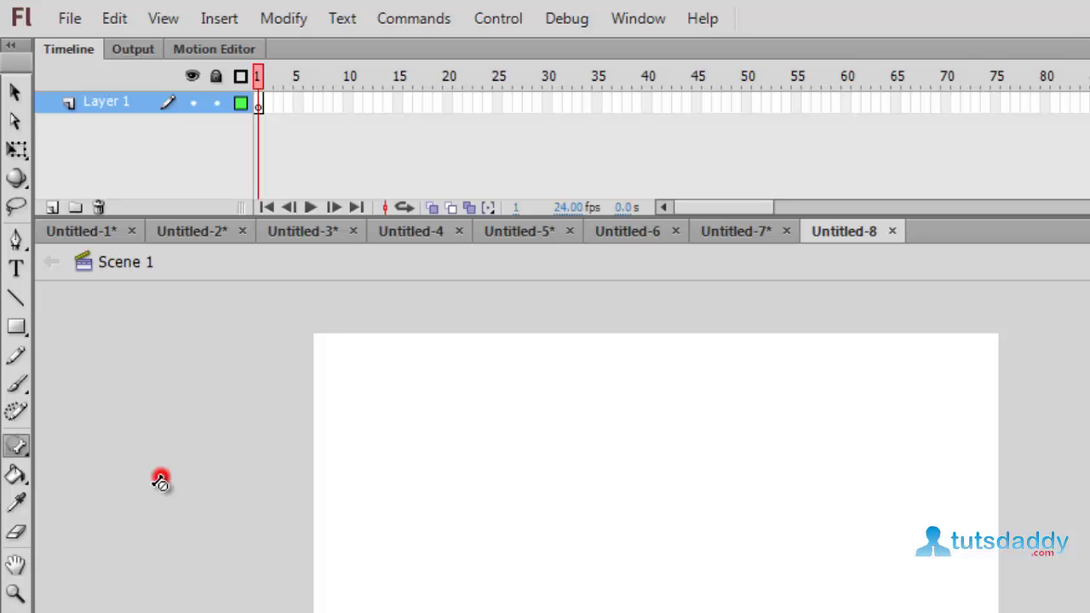
click(17, 446)
Step: Create a new ActionScript 3.0 document
click(77, 23)
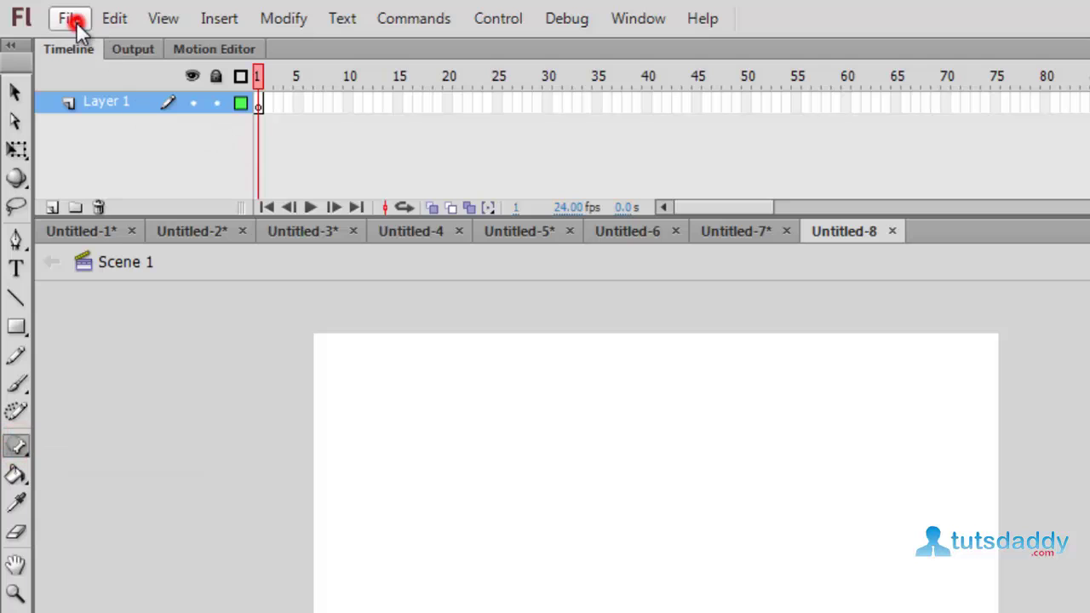
click(95, 44)
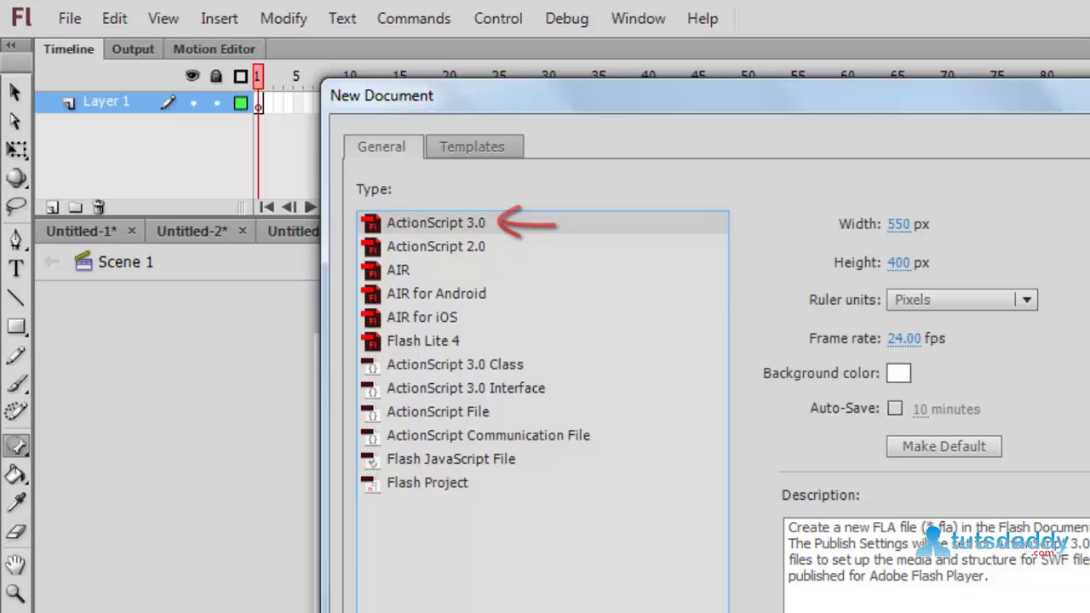
key(Return)
Step: Import cartoon1.psd from the gallery folder onto the stage
click(67, 19)
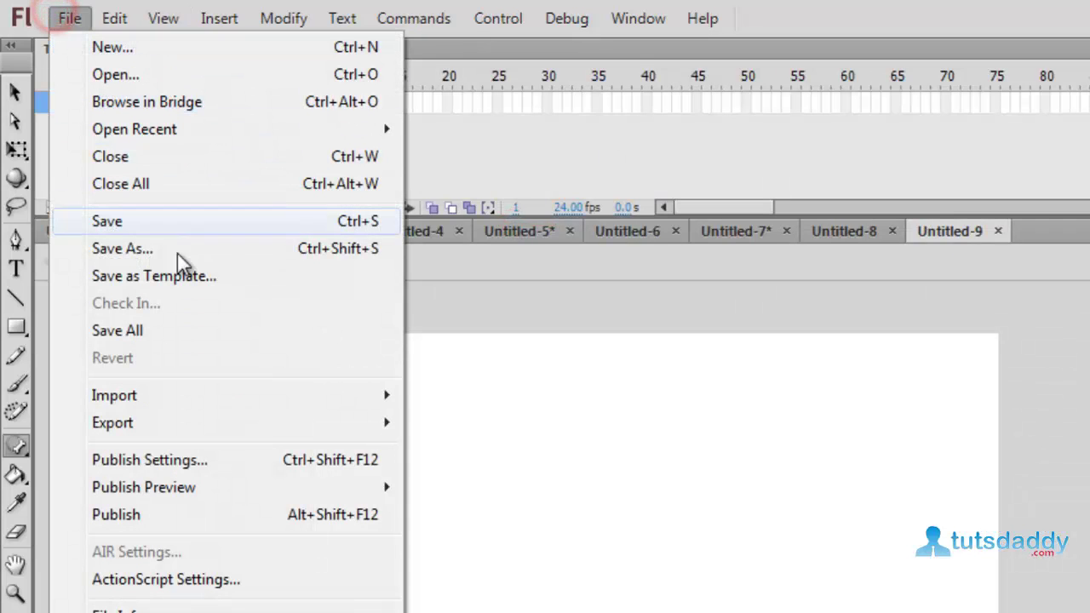
click(156, 392)
click(569, 400)
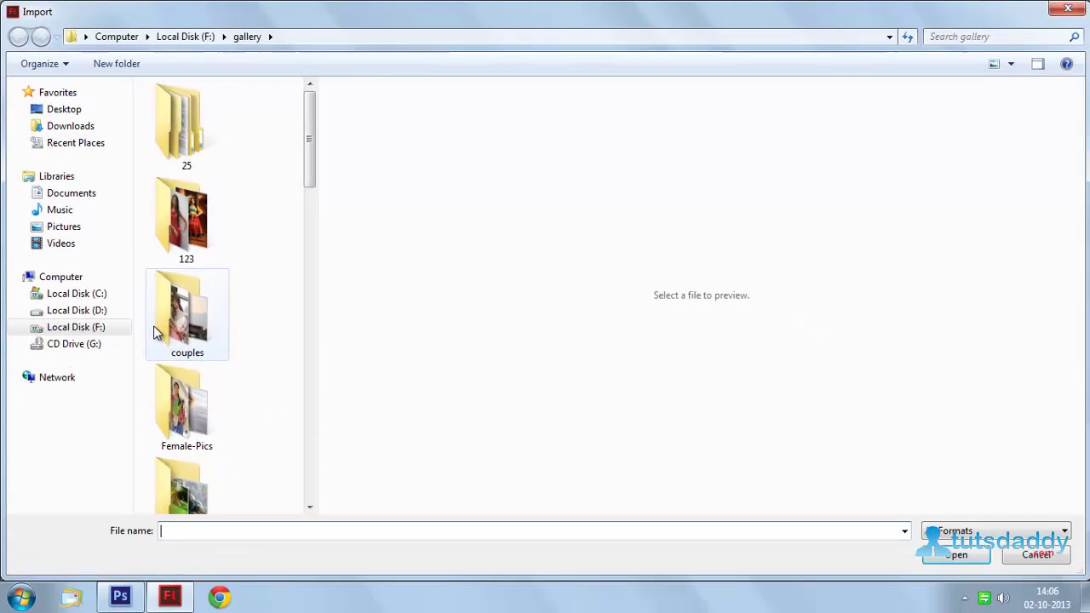
click(162, 320)
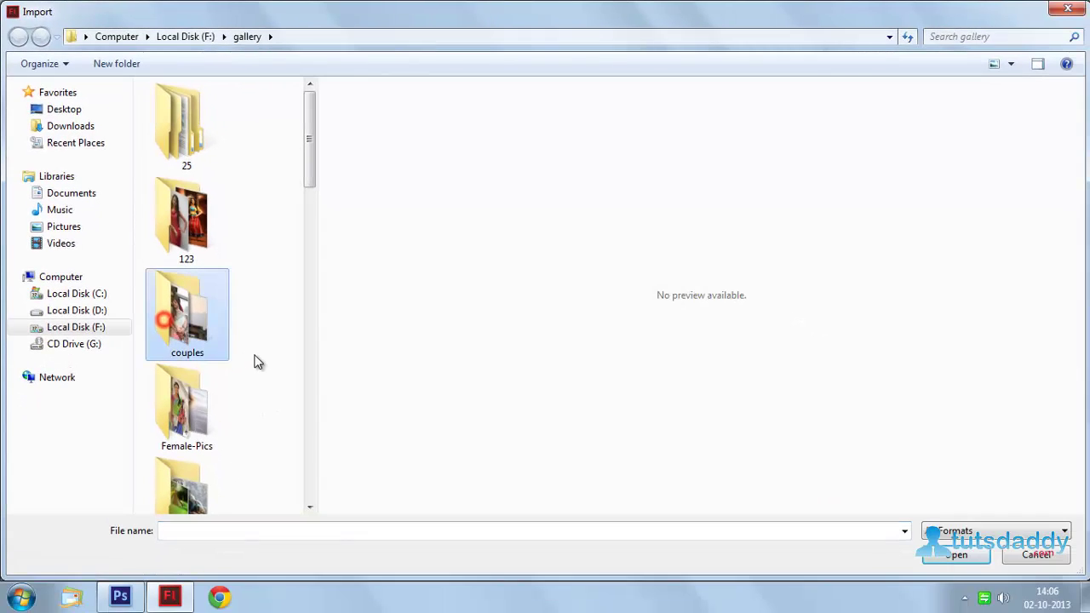
scroll(263, 357, down, 10)
click(187, 281)
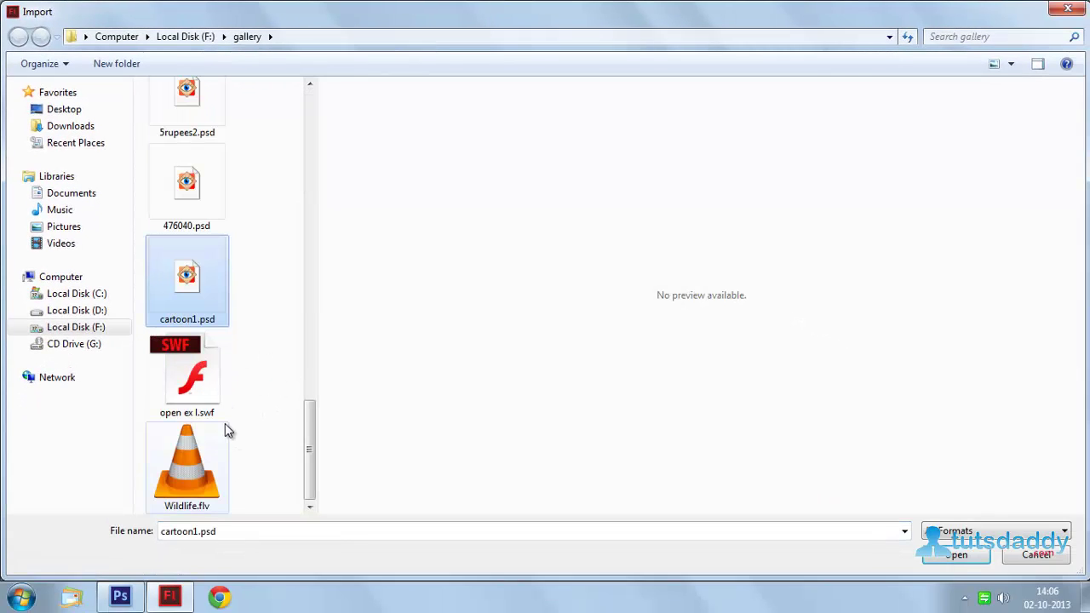
click(961, 558)
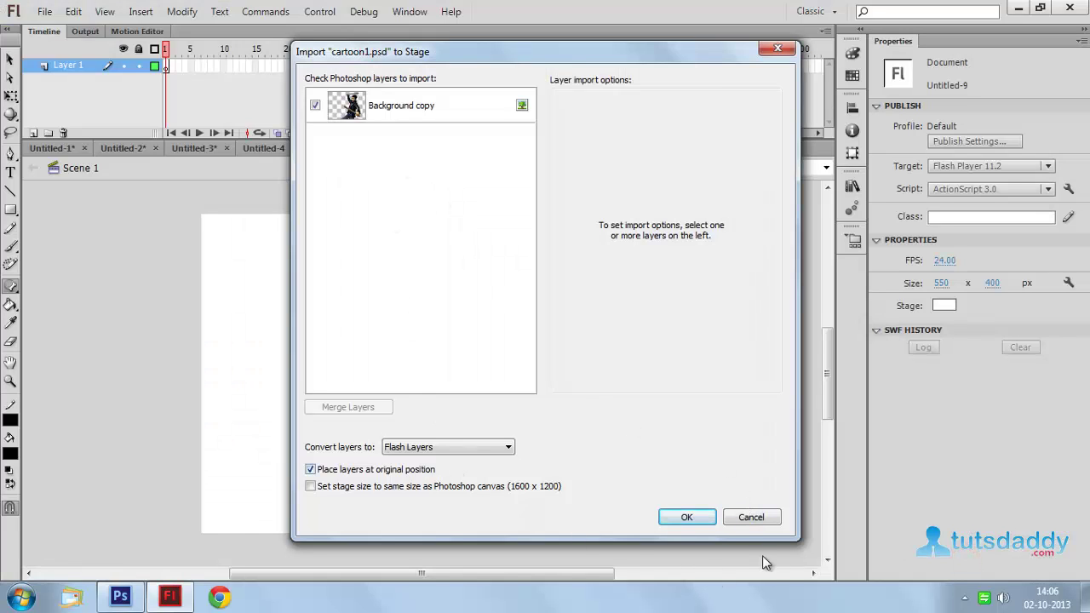
click(688, 518)
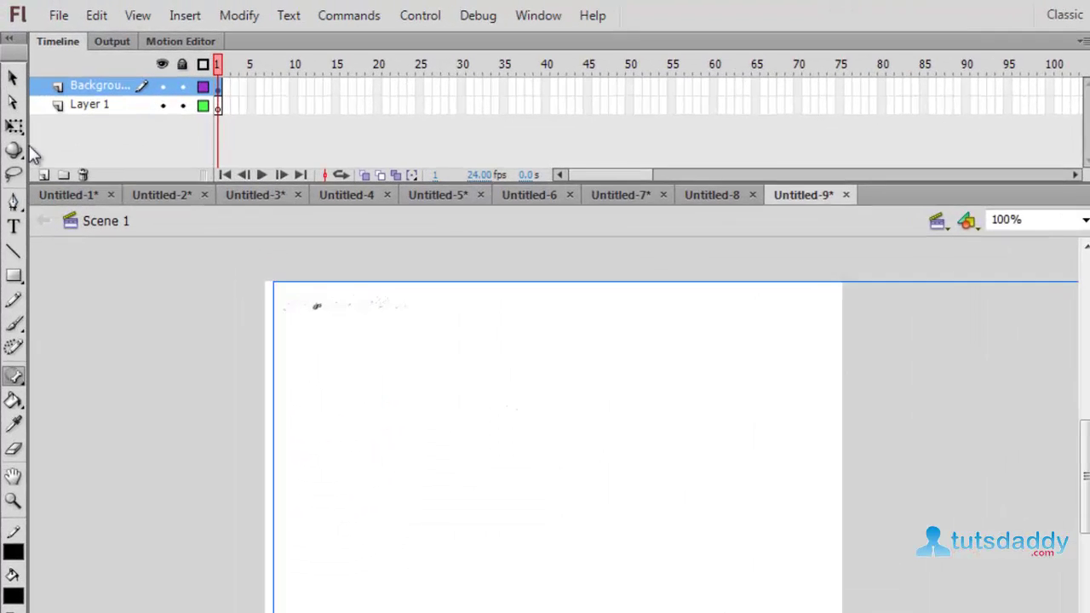
Step: Scale the fighter bitmap to about 630 × 475 with Free Transform and position it over the stage
click(18, 149)
drag(323, 332, 523, 379)
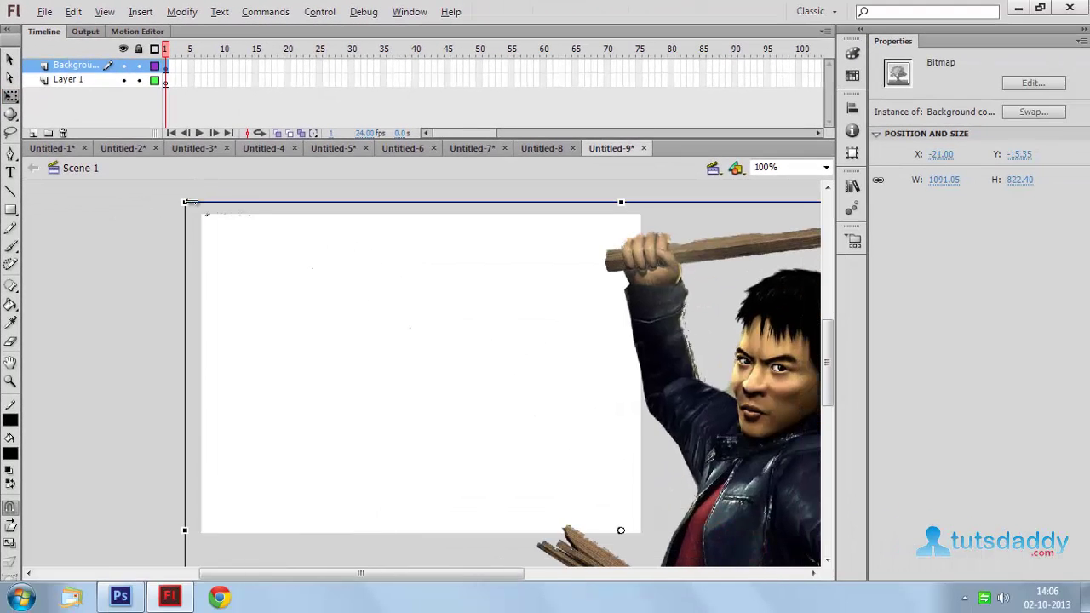
drag(183, 203, 550, 419)
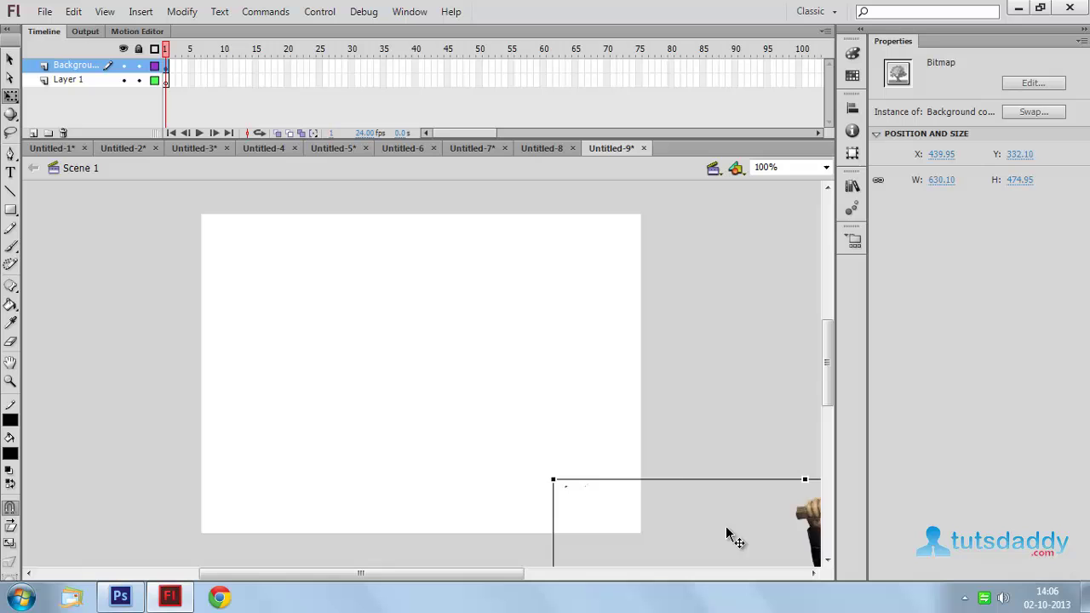
drag(728, 532, 242, 246)
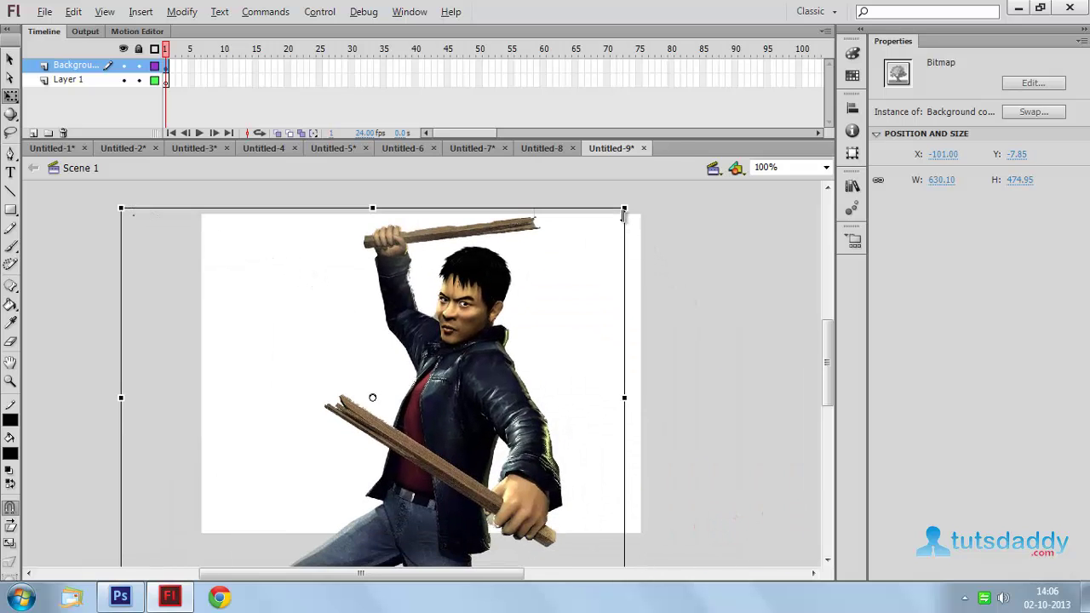
drag(625, 208, 516, 259)
drag(388, 392, 490, 349)
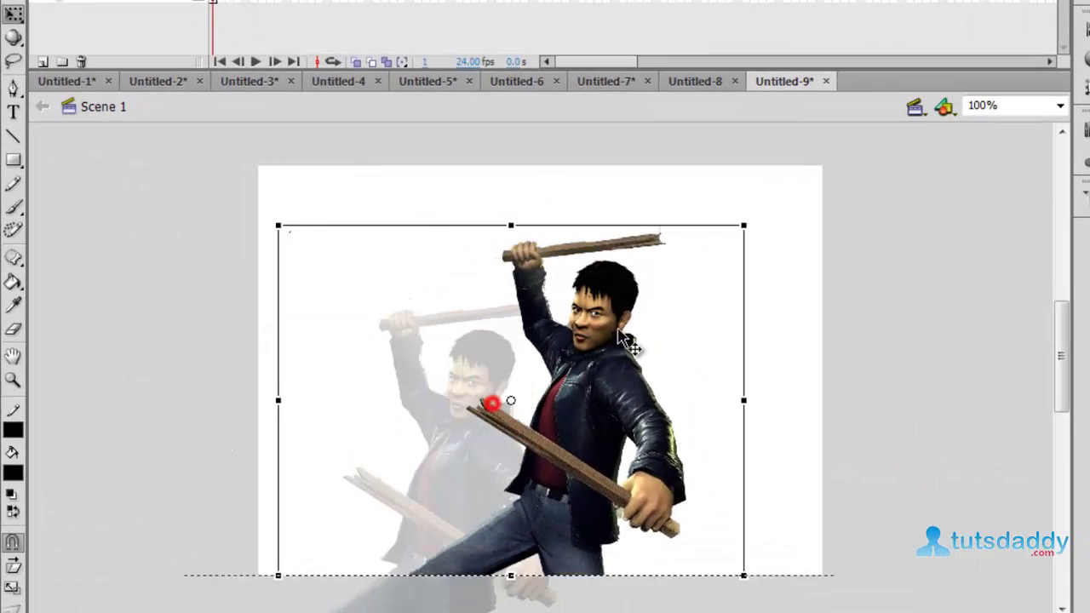
drag(629, 341, 623, 358)
Step: At 200% zoom, lasso the raised hand and stick with a polygon outline and cut them out
key(l)
key(ctrl+equal)
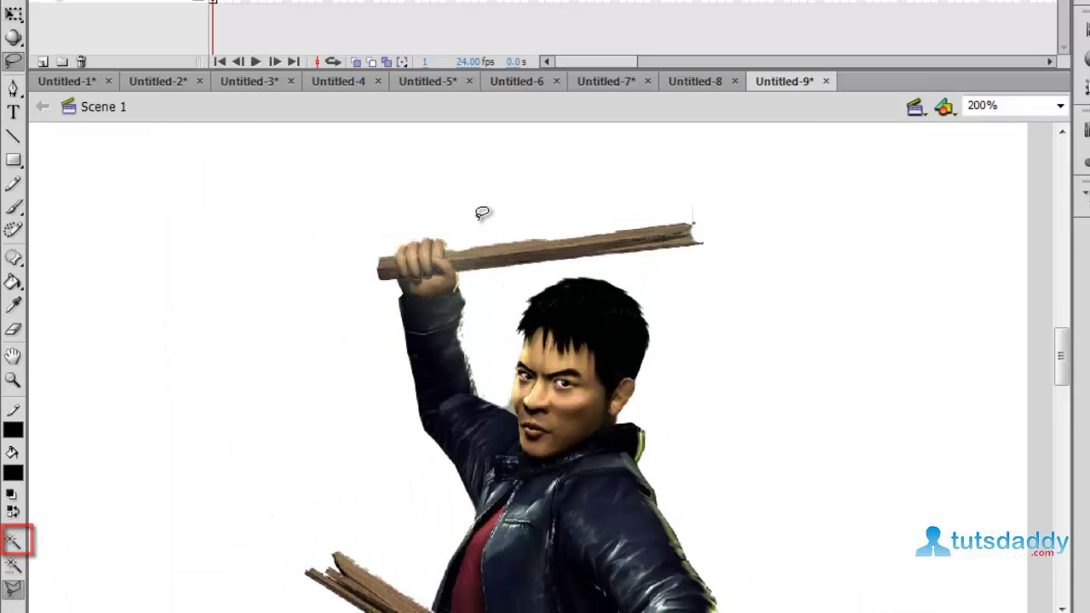
mouse_move(360, 220)
mouse_down()
mouse_move(360, 315)
mouse_move(436, 330)
mouse_move(502, 300)
mouse_move(493, 282)
mouse_move(542, 268)
mouse_up()
click(537, 272)
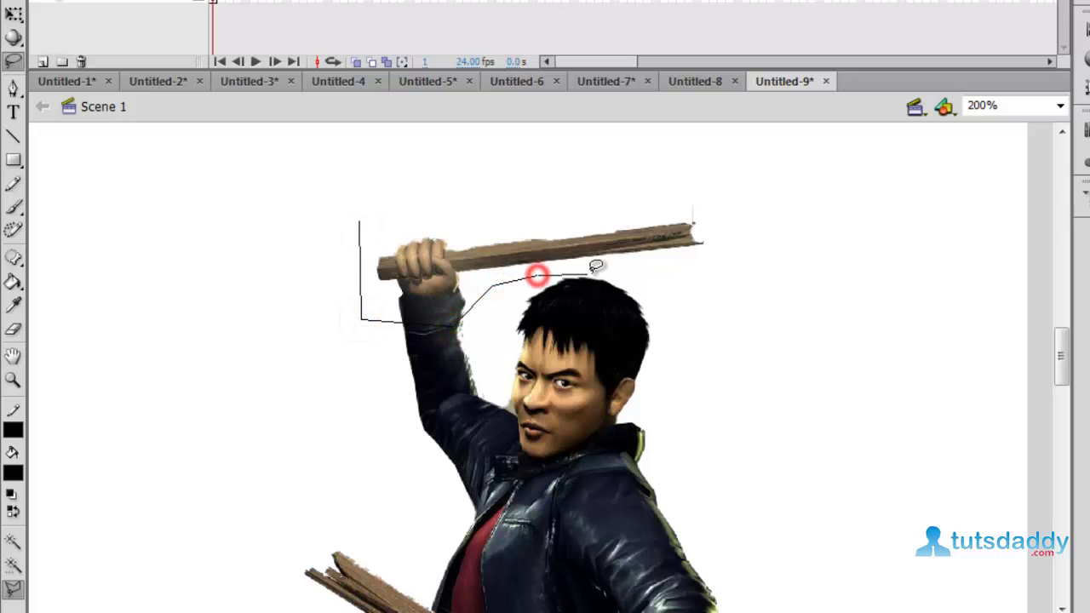
click(596, 269)
click(747, 276)
click(766, 198)
click(635, 162)
click(504, 205)
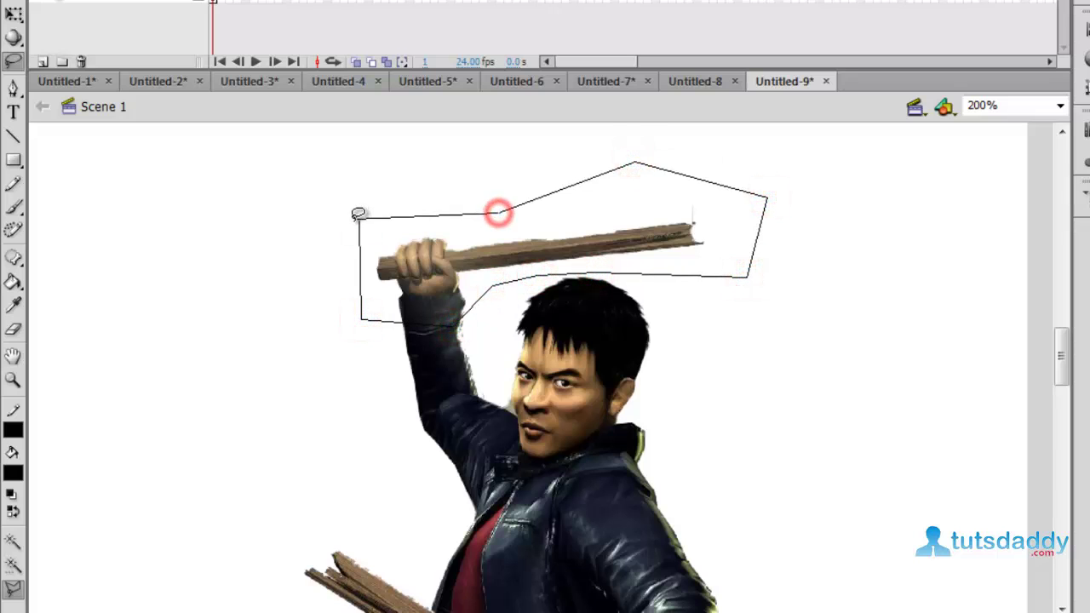
click(358, 218)
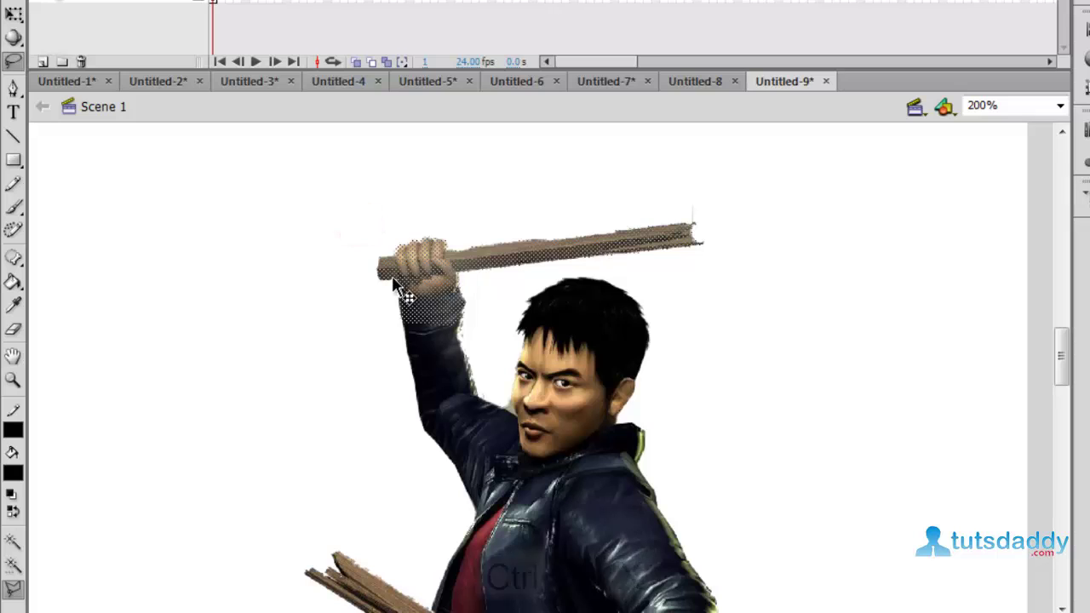
key(ctrl+x)
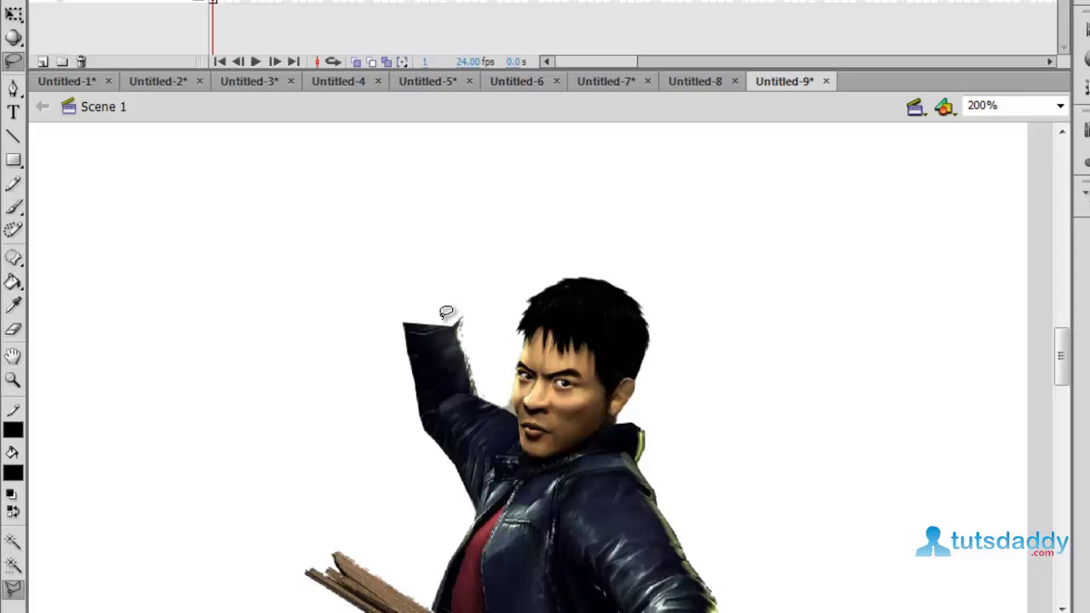
click(140, 11)
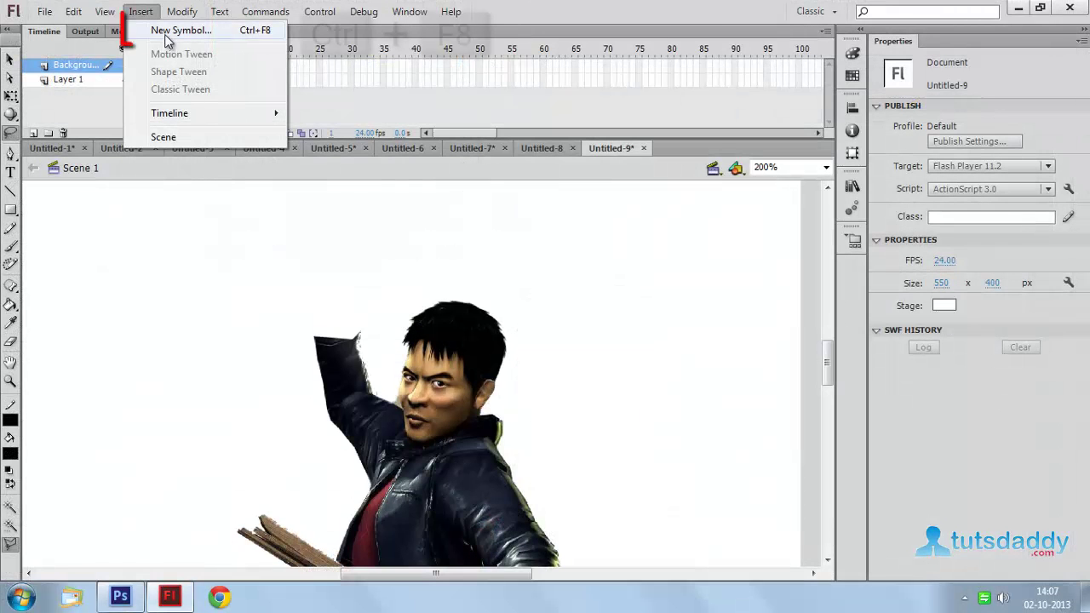
Step: Create movie clip mc1, paste the hand and stick into it, and return to Scene 1
click(170, 30)
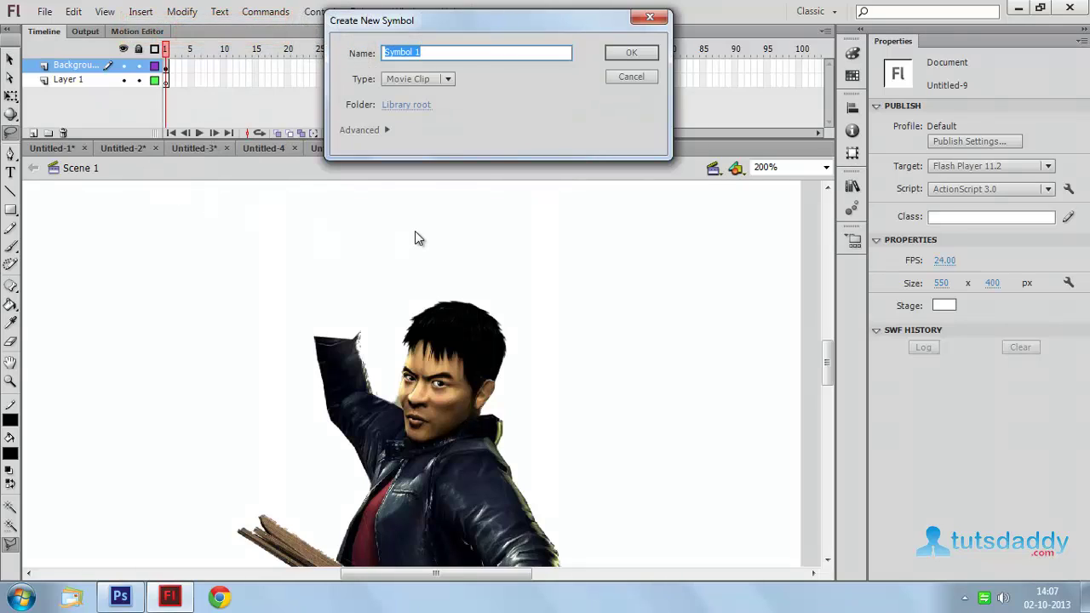
text(mc)
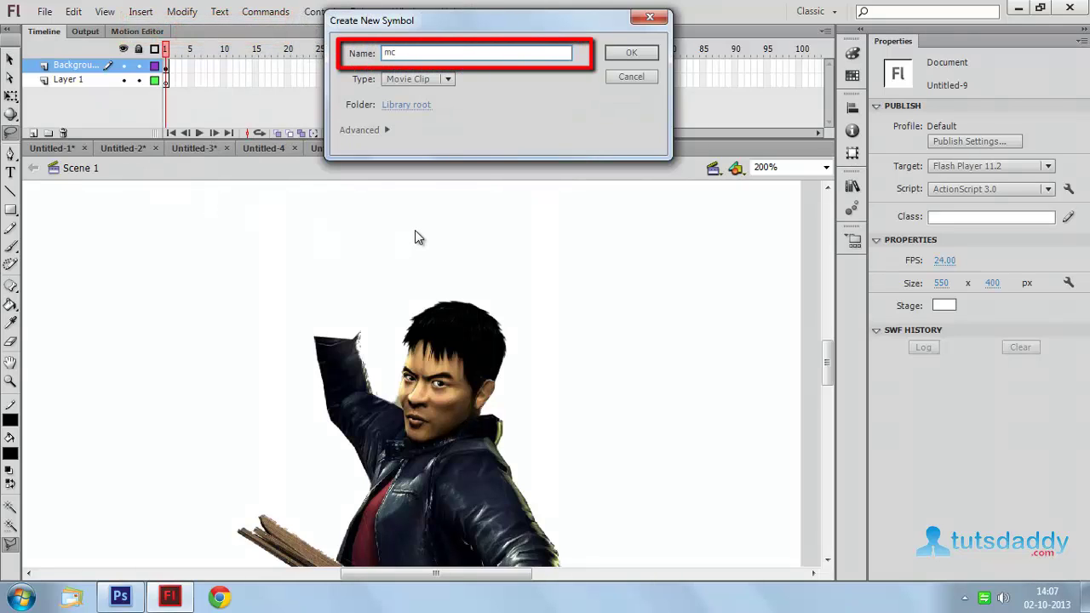
text(1)
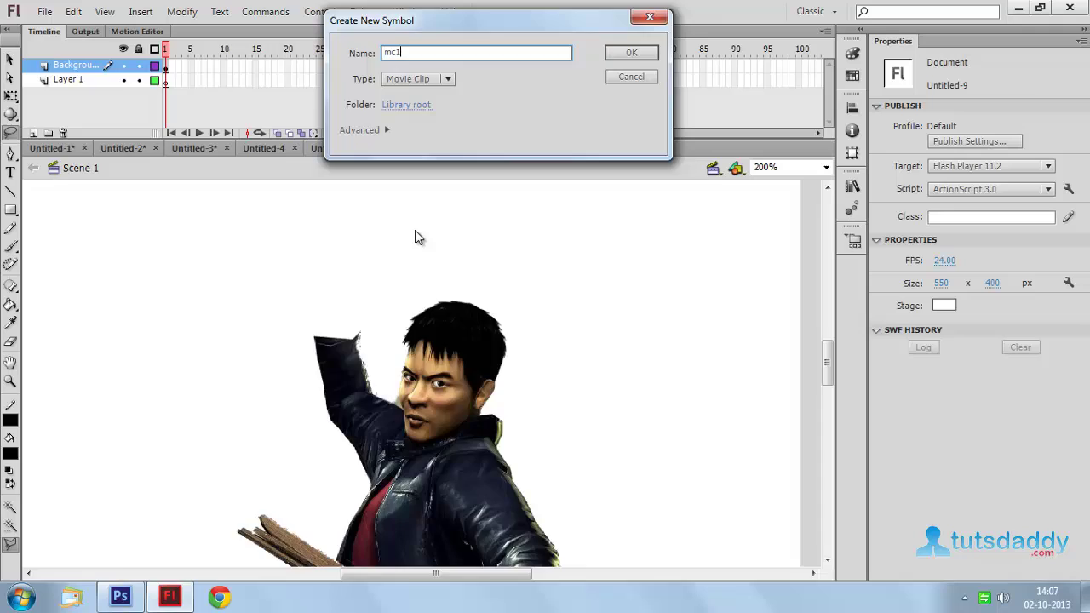
key(Return)
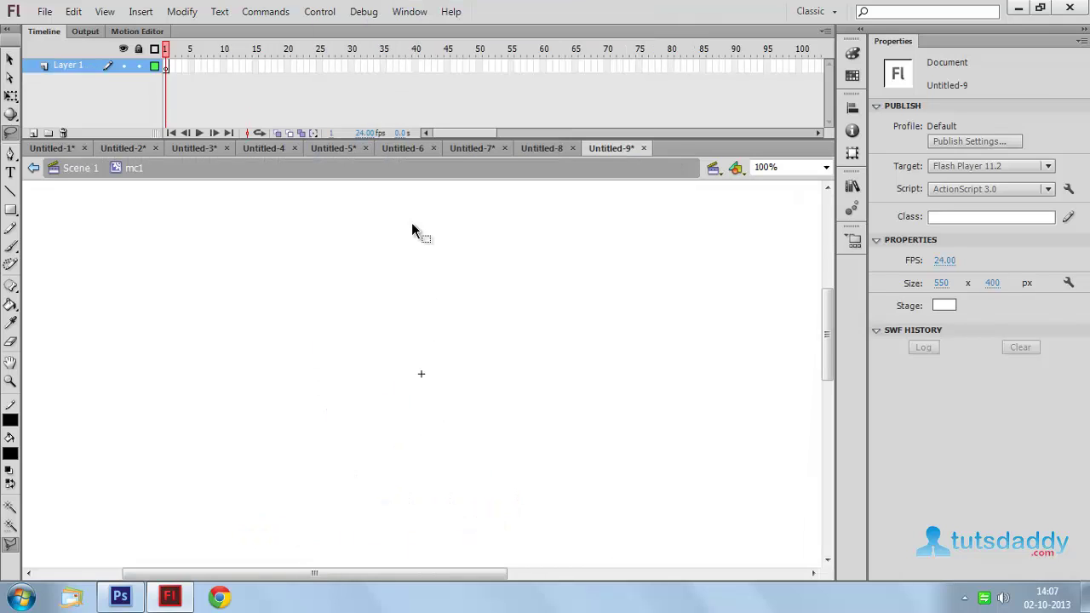
key(ctrl+v)
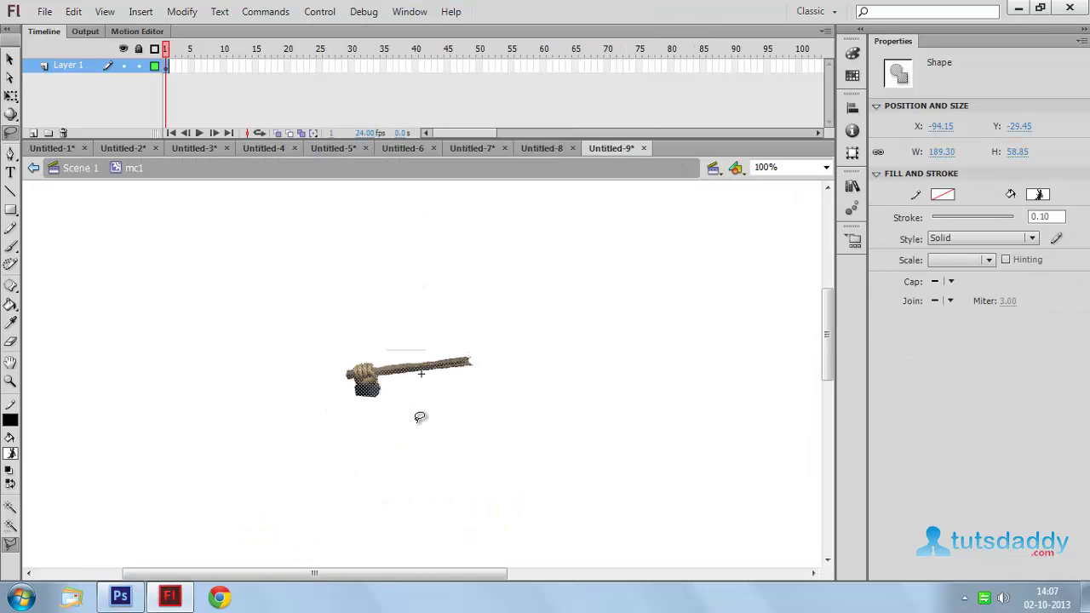
click(79, 174)
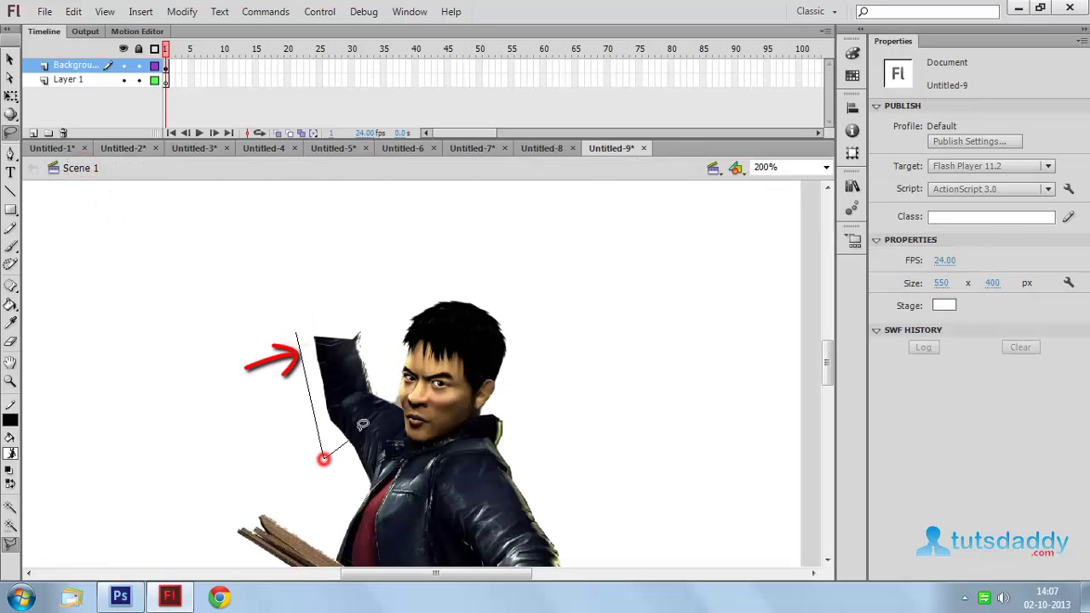
Step: Lasso the fighter's raised arm and cut it out of the picture
click(370, 302)
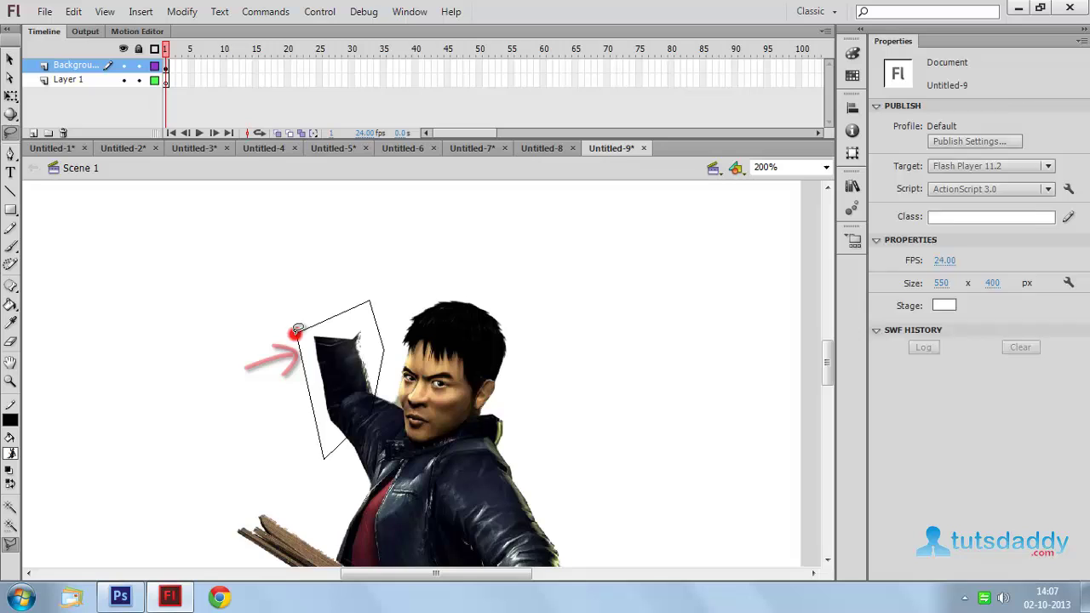
click(297, 330)
key(ctrl+x)
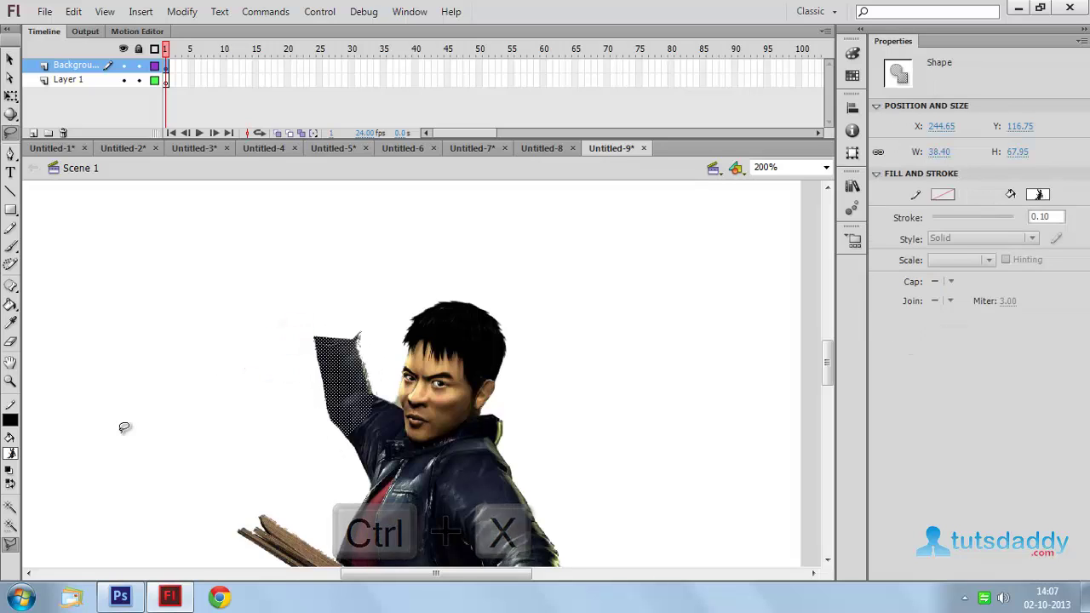
Step: Create movie clip mc2, paste the arm into it, and add a new layer in Scene 1
click(141, 11)
key(ctrl+F8)
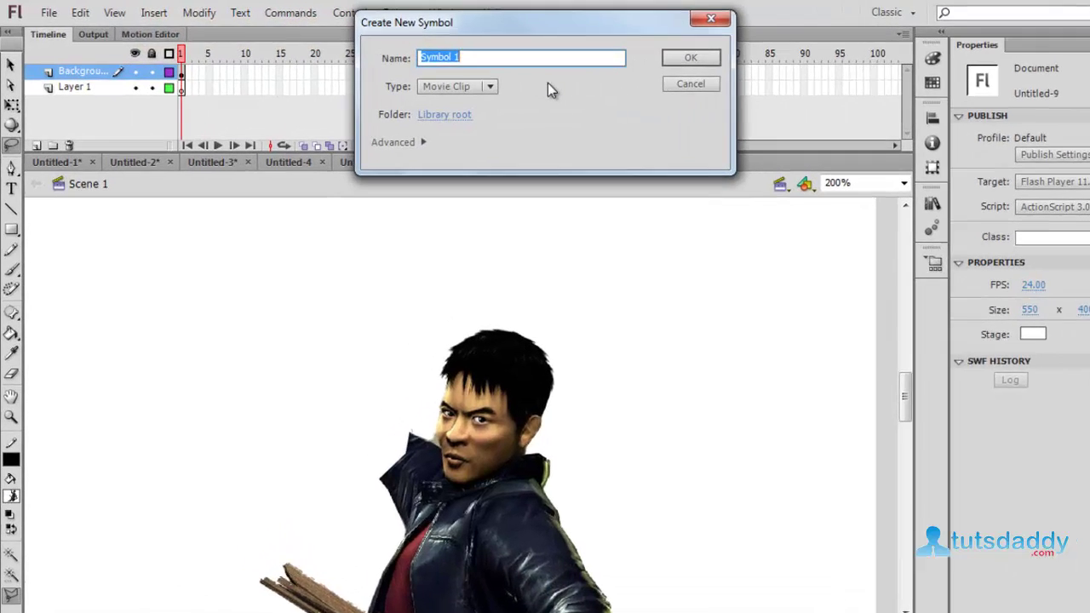
text(mc)
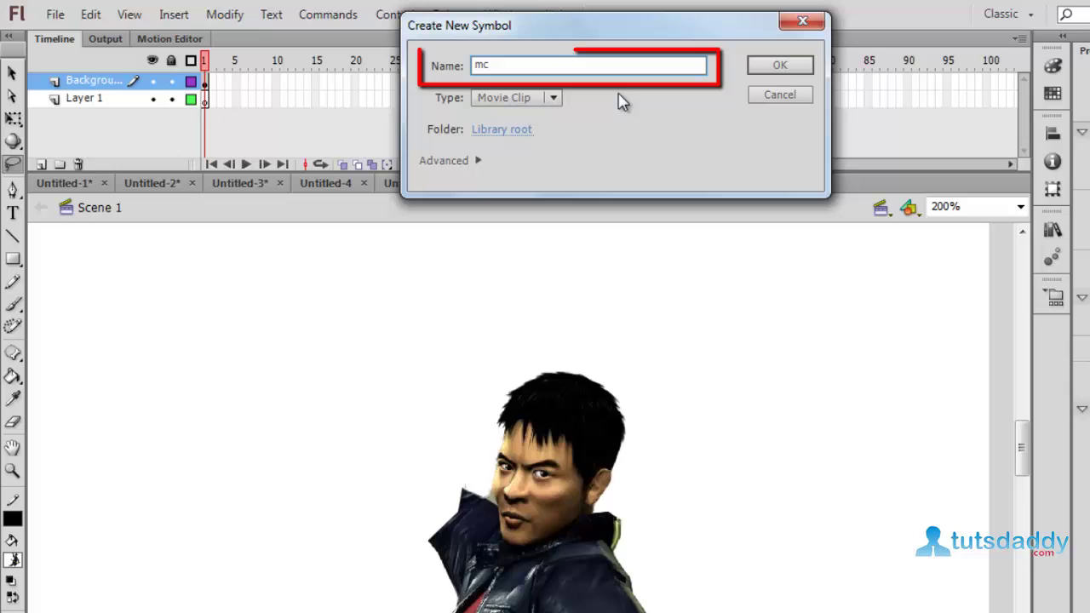
text(2)
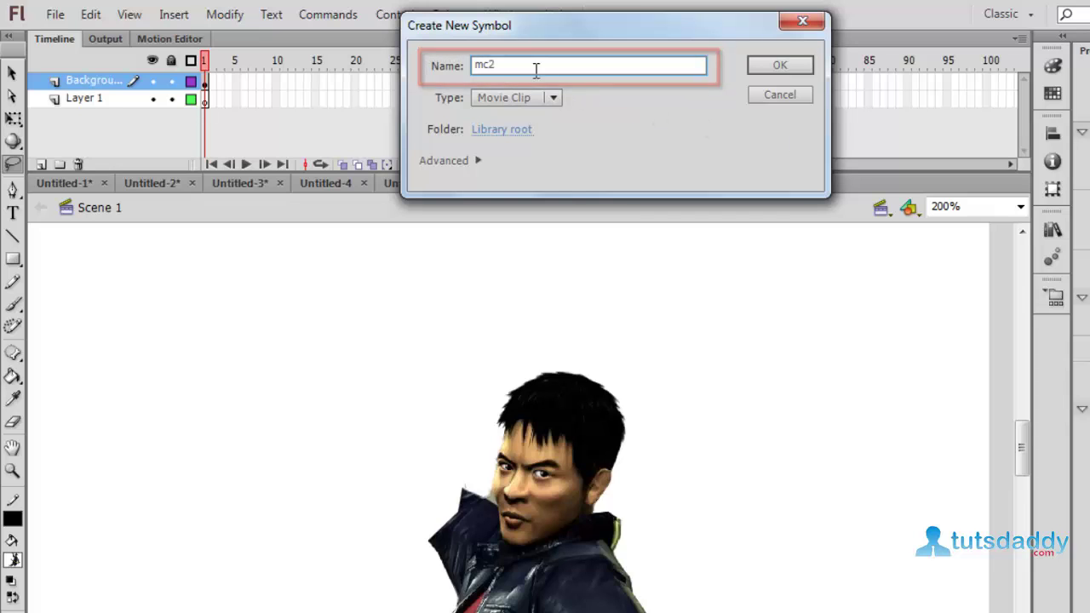
click(794, 64)
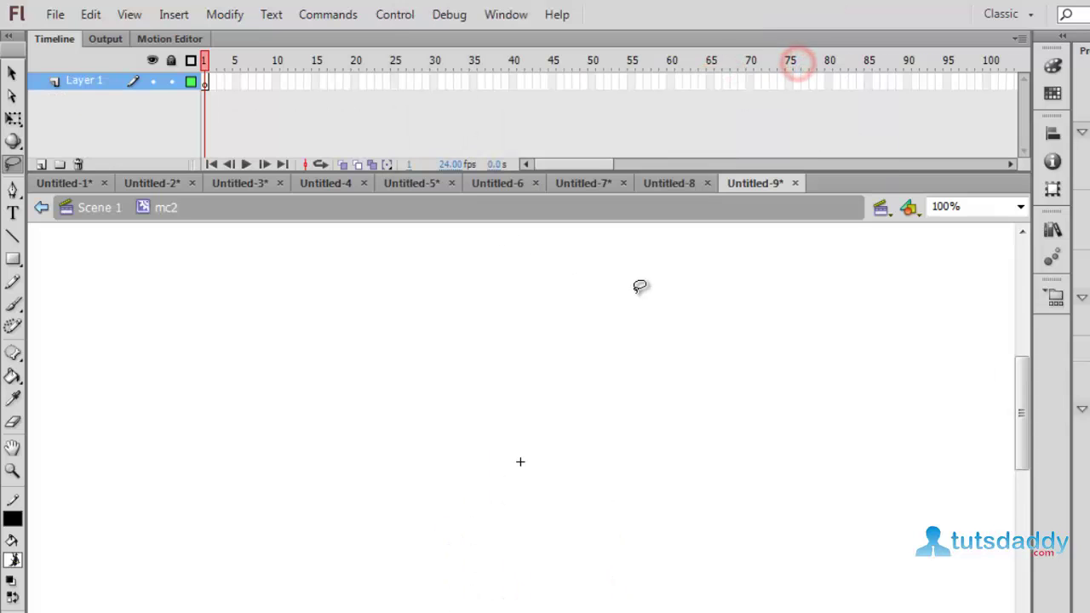
key(ctrl+v)
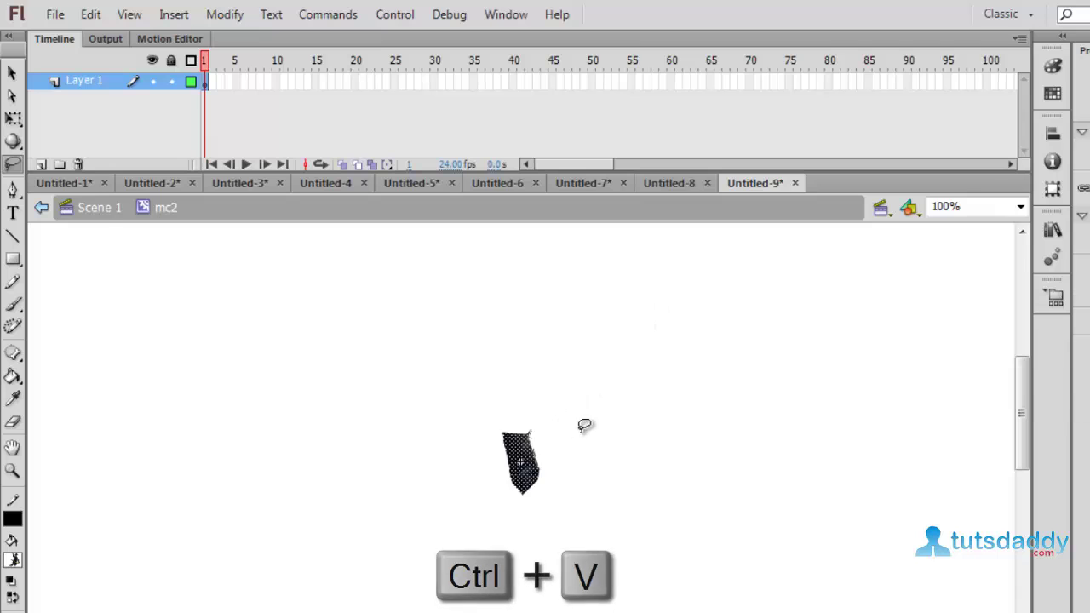
click(99, 211)
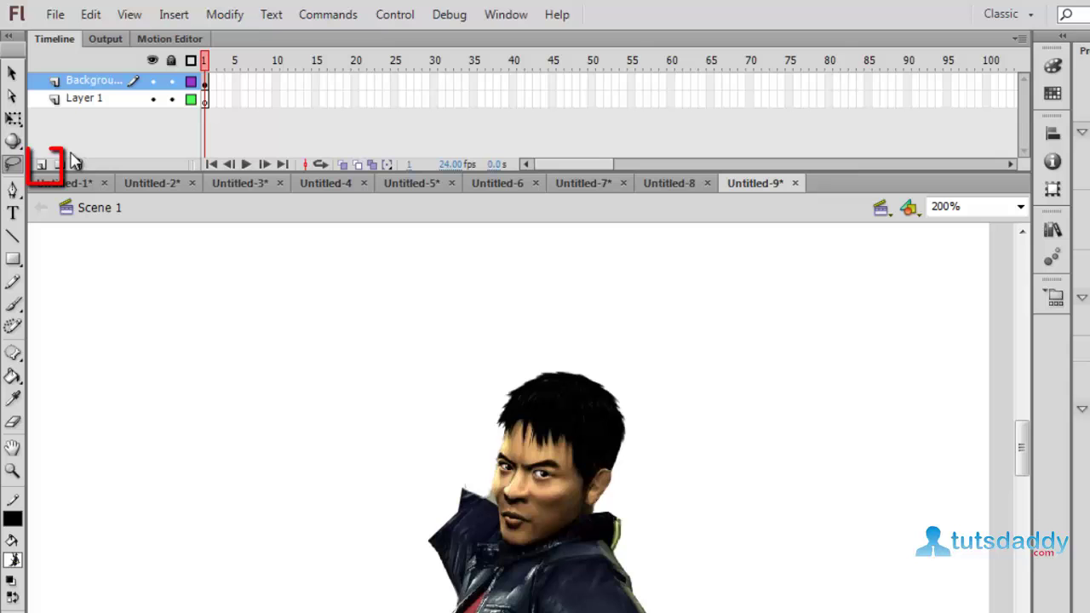
click(41, 165)
Step: Add Layer 4, then place mc2 from the Library on Layer 3, aligned with the shoulder
click(41, 166)
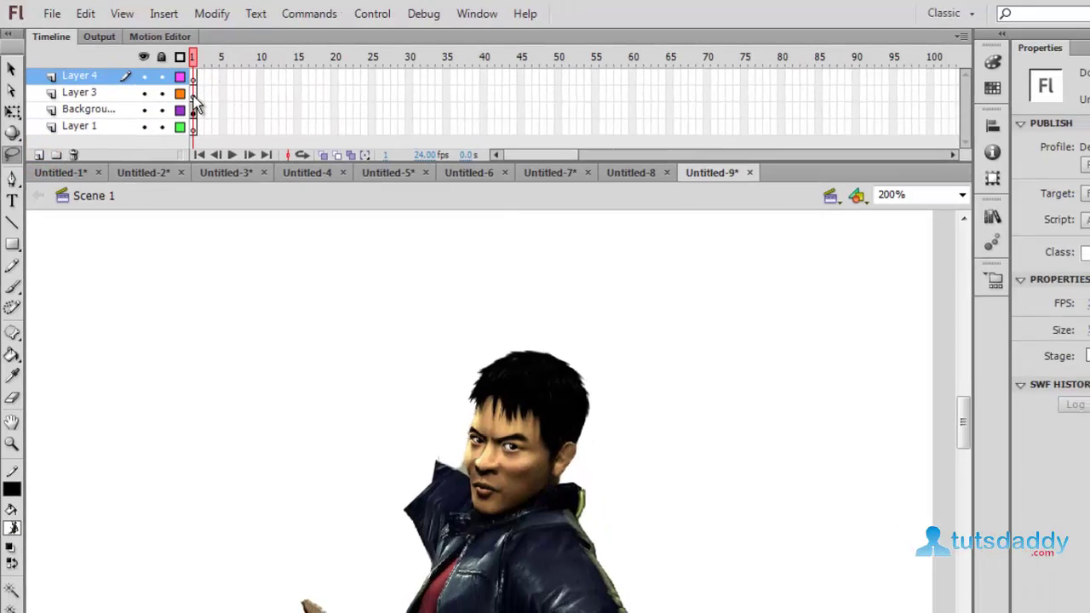
click(194, 94)
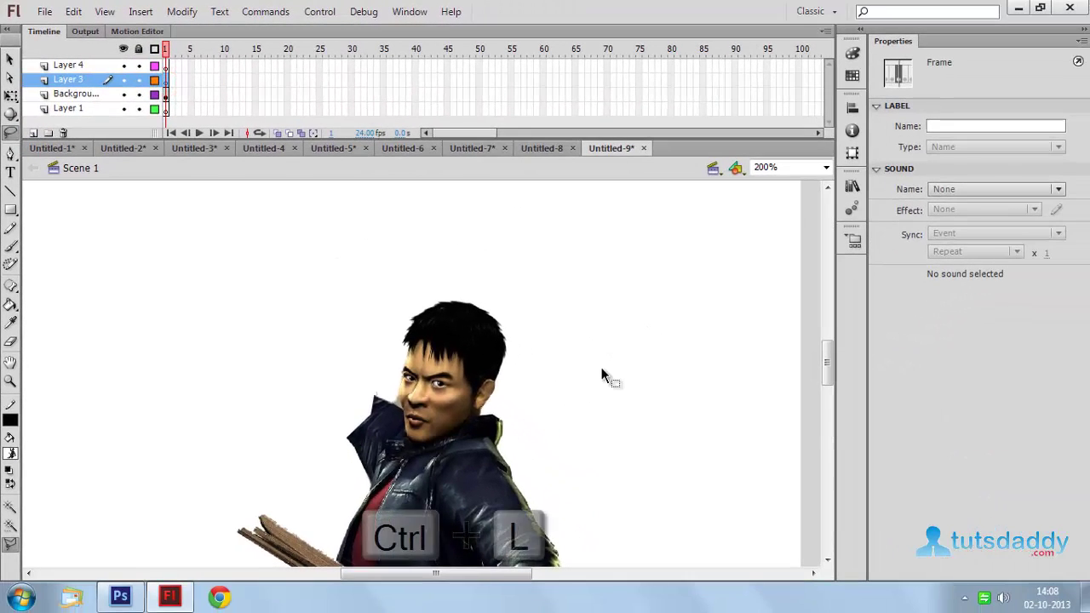
key(ctrl+l)
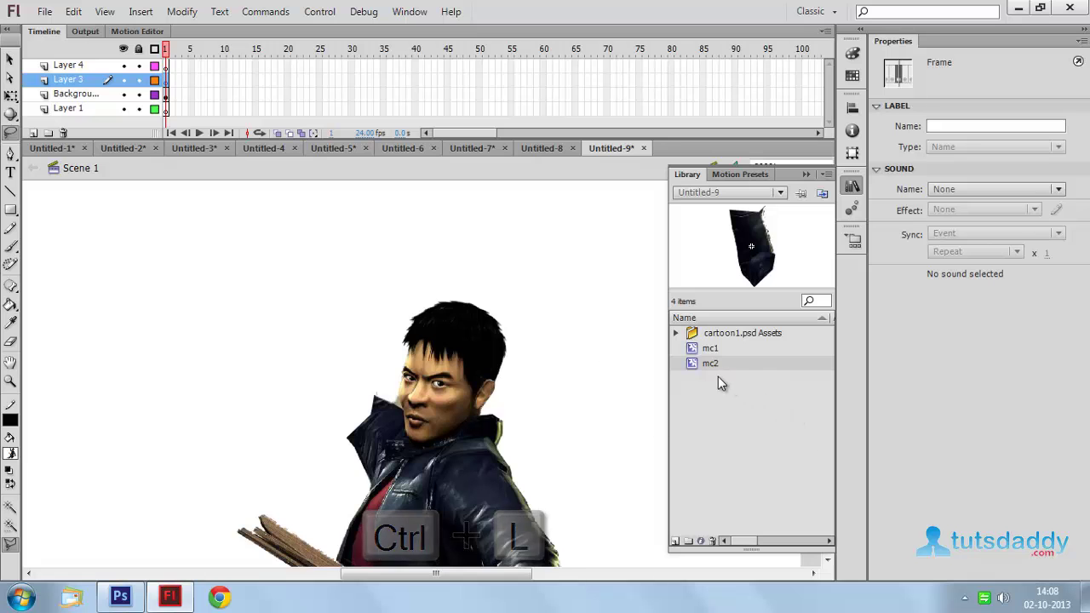
drag(692, 365, 351, 385)
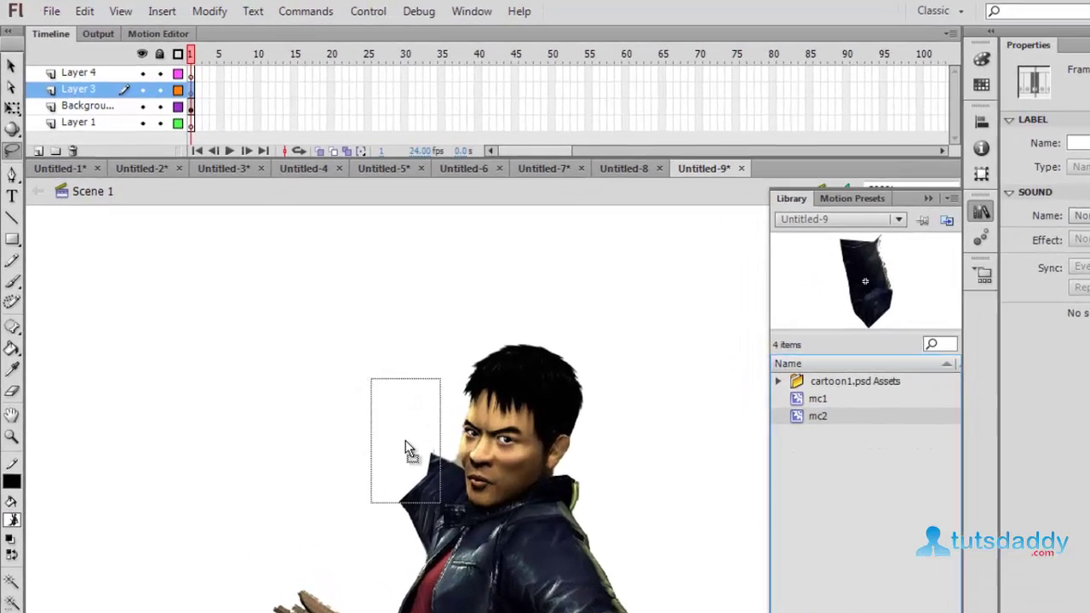
drag(405, 441, 405, 449)
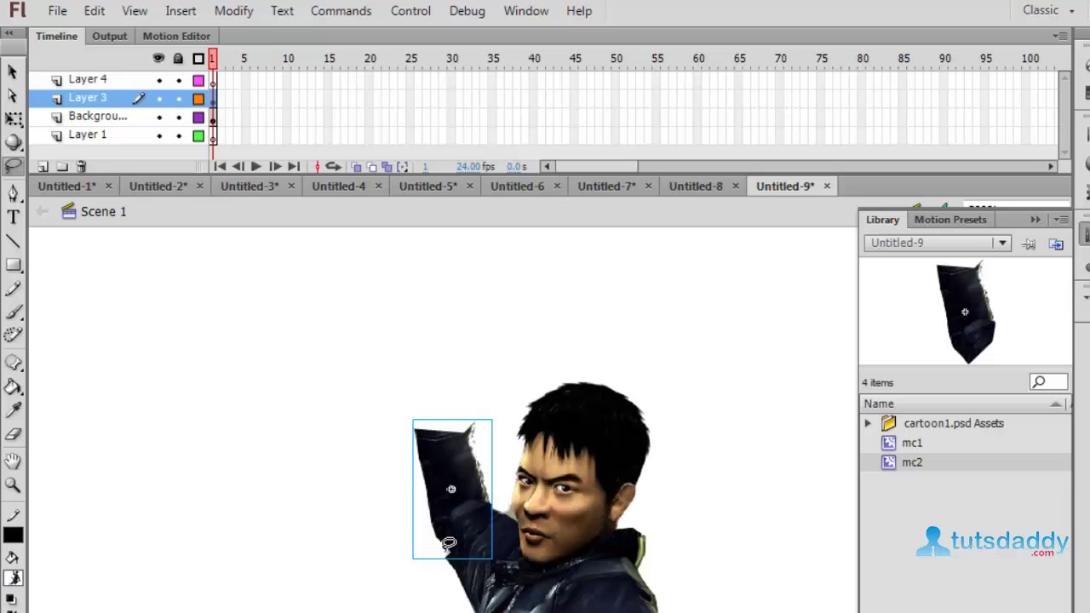
key(ctrl+l)
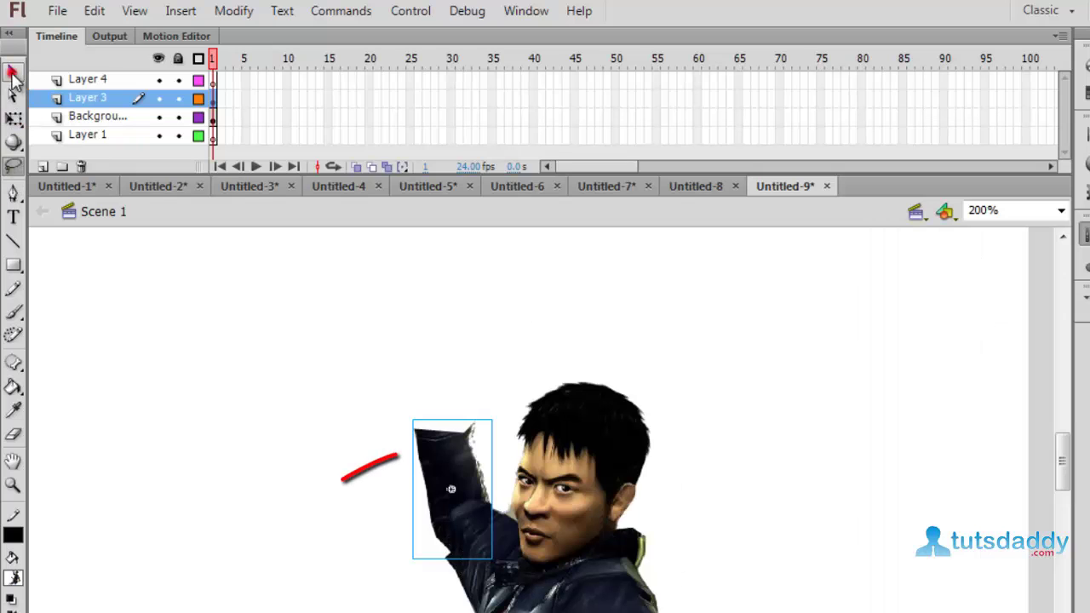
click(12, 72)
mouse_move(436, 467)
mouse_down()
mouse_move(417, 464)
mouse_move(426, 459)
mouse_up()
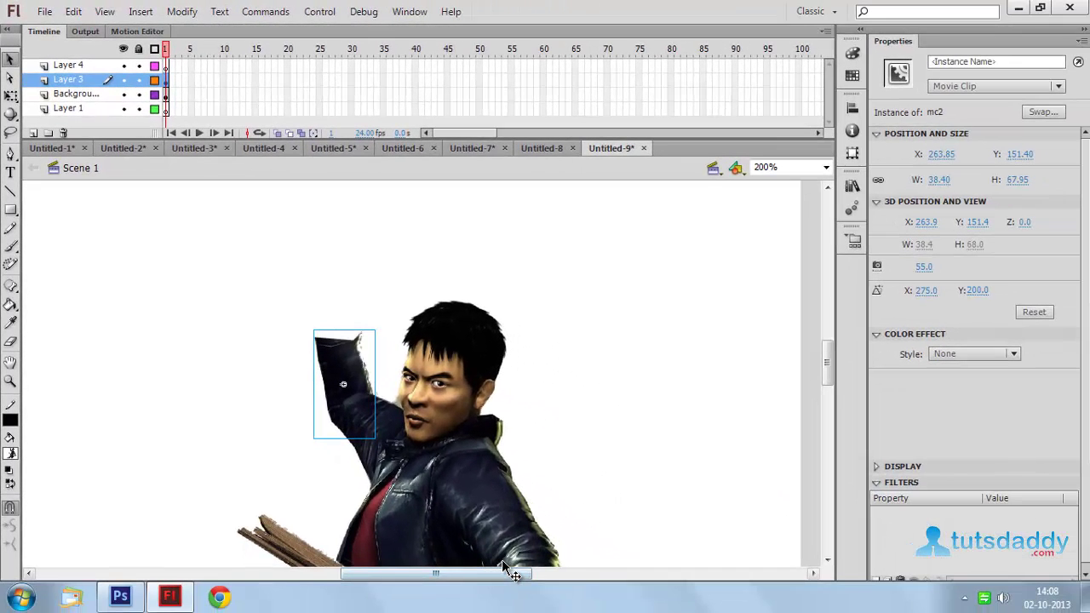
Step: Place mc1 from the Library on Layer 4 in the fighter's raised hand
key(ctrl+l)
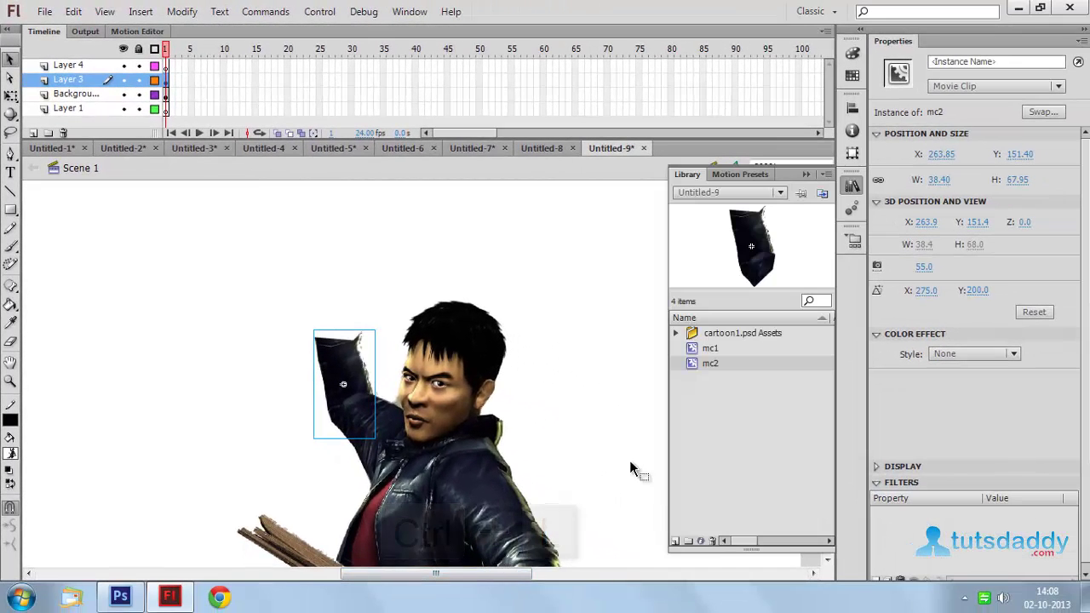
key(ctrl+l)
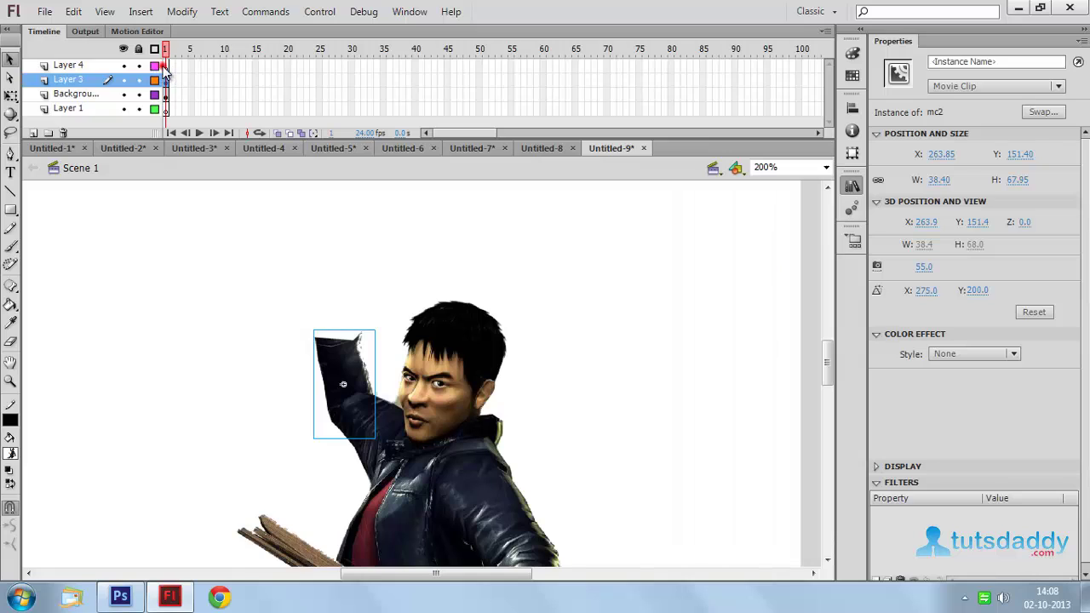
click(165, 66)
key(ctrl+l)
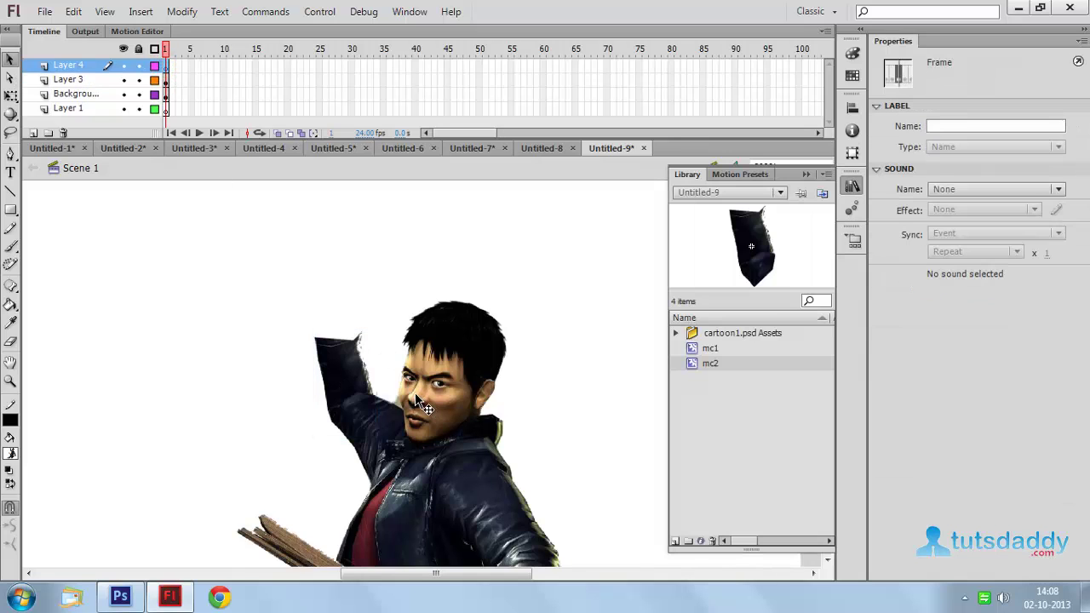
drag(705, 350, 335, 309)
key(ctrl+l)
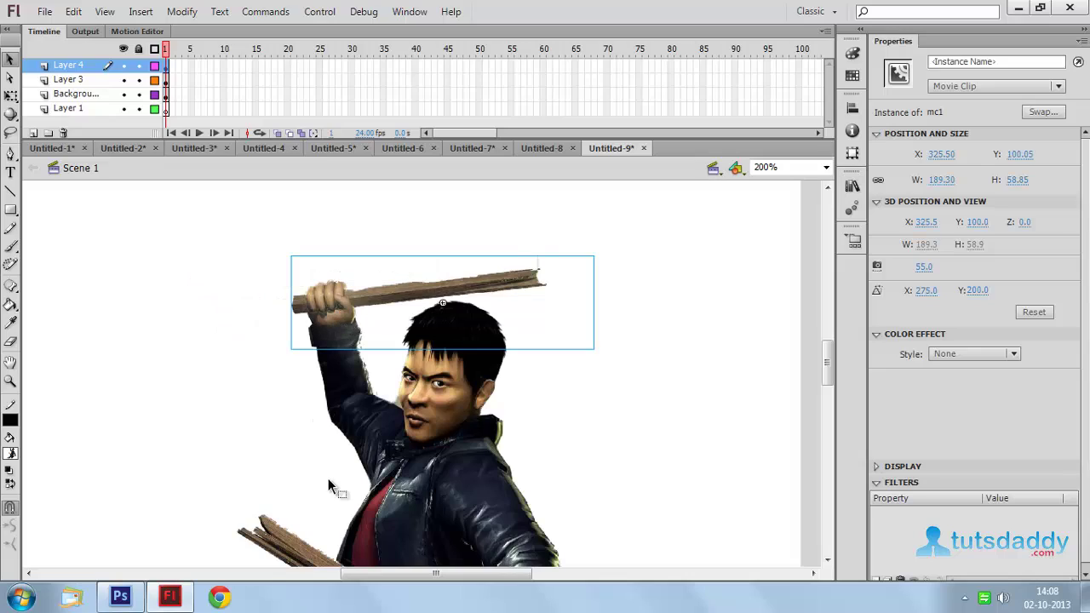
Step: Convert the fighter's remaining body bitmap into a Movie Clip symbol named mc3
click(385, 425)
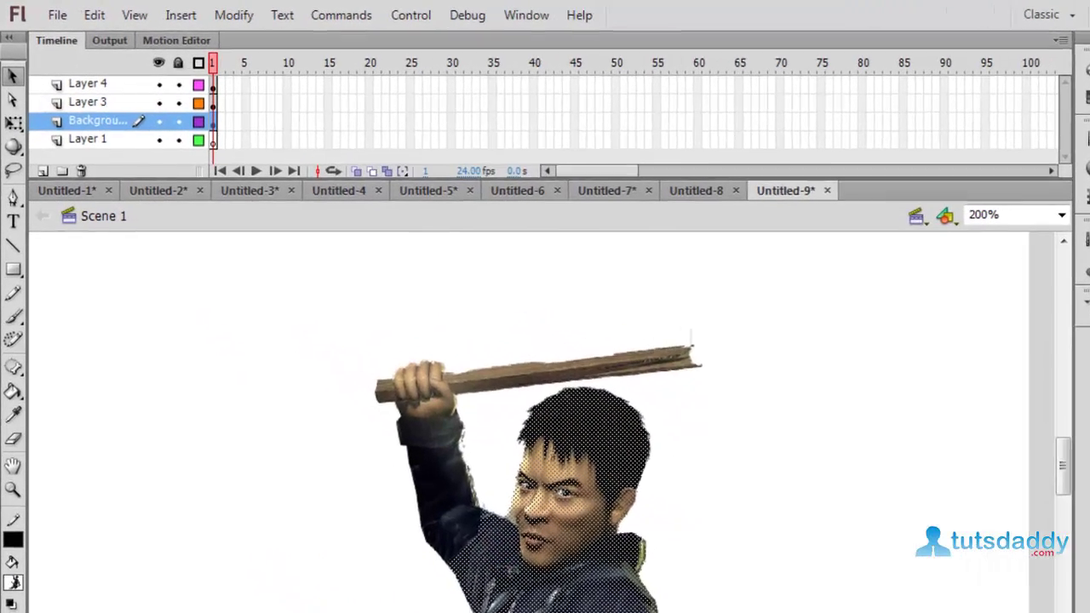
click(190, 14)
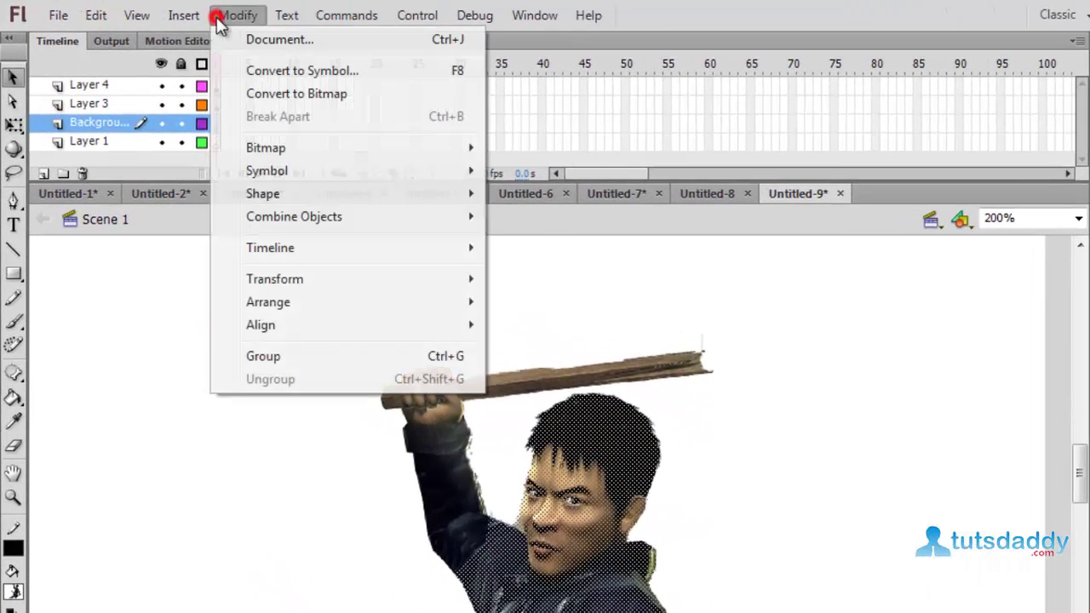
click(281, 71)
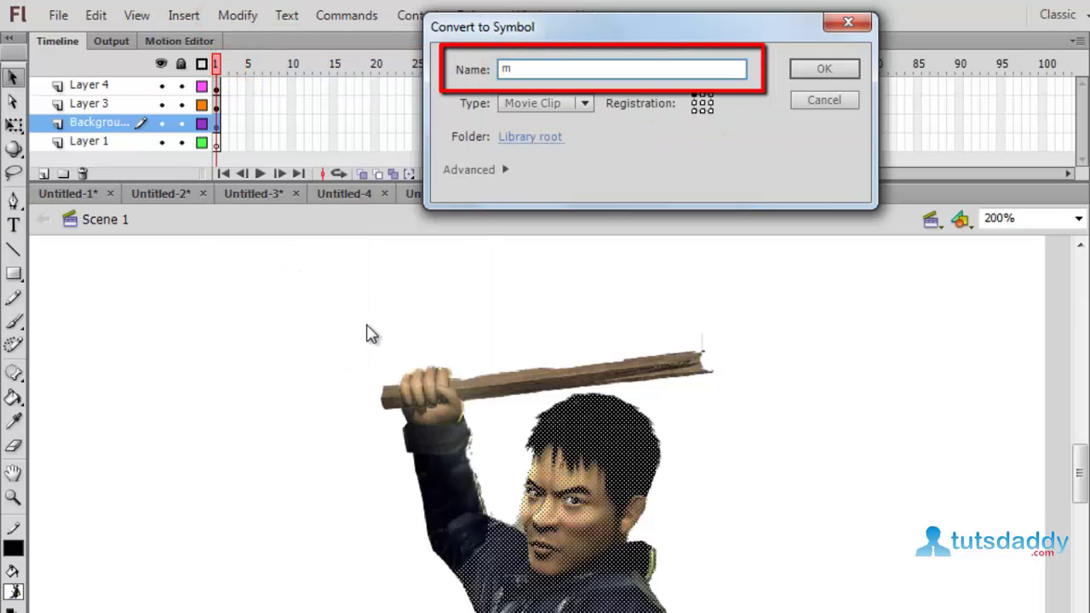
text(mc3)
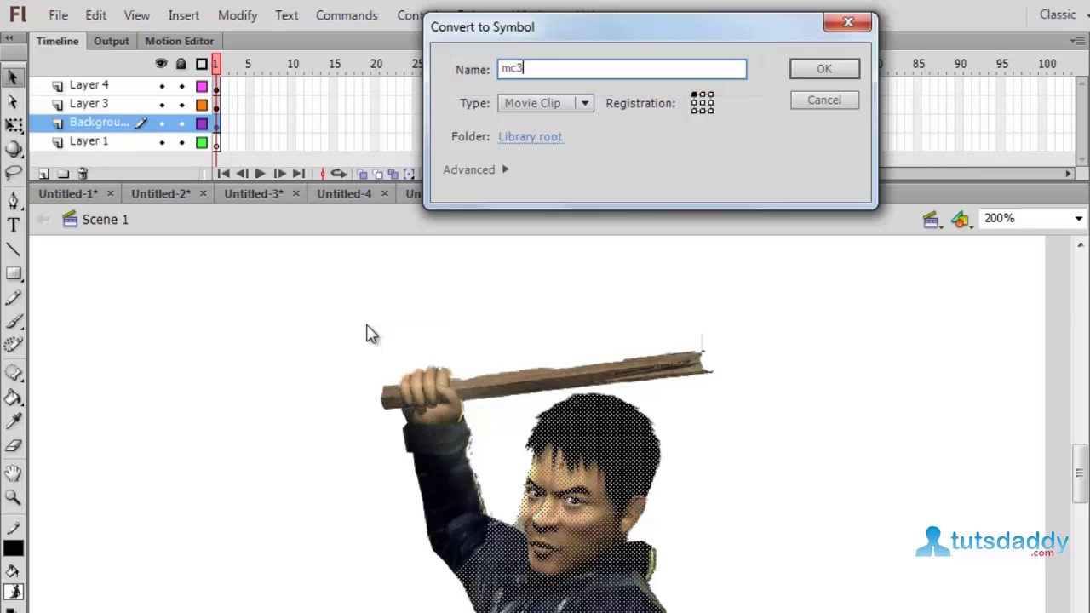
key(Return)
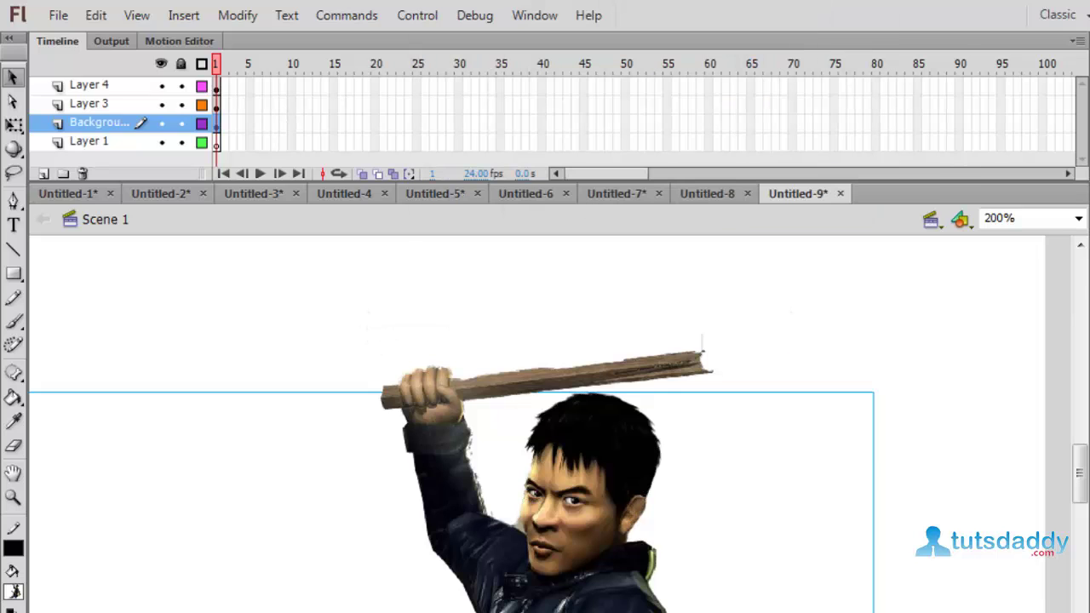
Step: Draw IK bones with the Bone tool linking the fighter's hand and arm, creating Armature_2
click(14, 373)
click(97, 382)
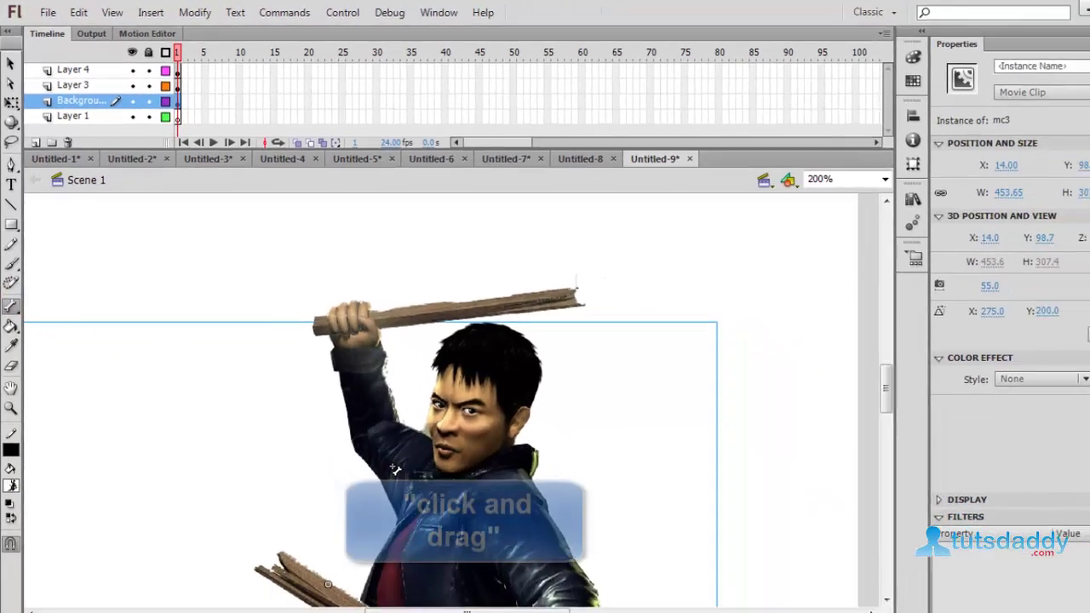
drag(394, 465, 391, 460)
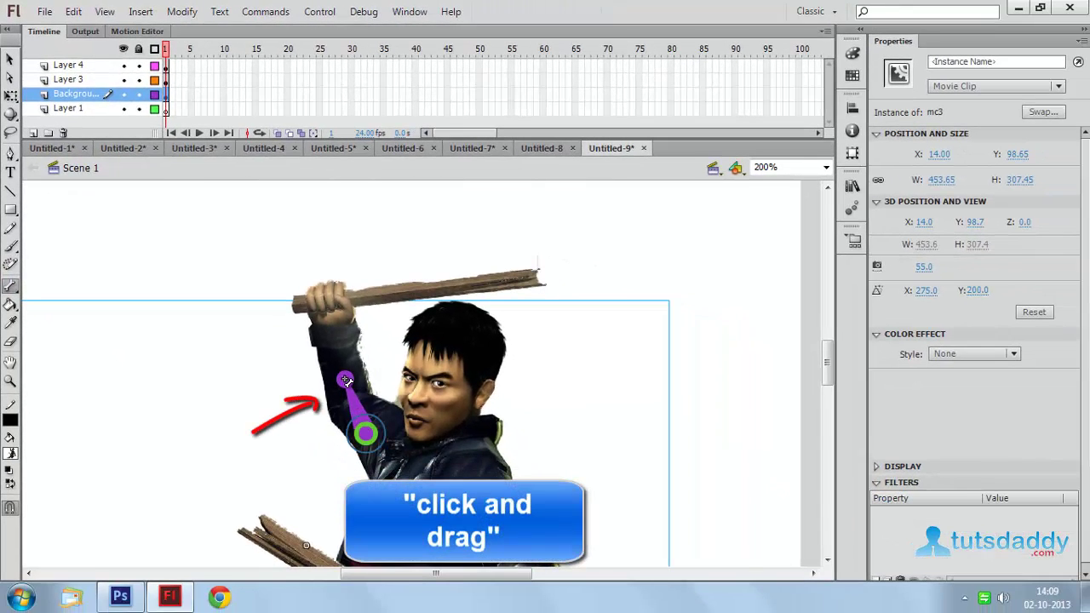
drag(344, 380, 334, 308)
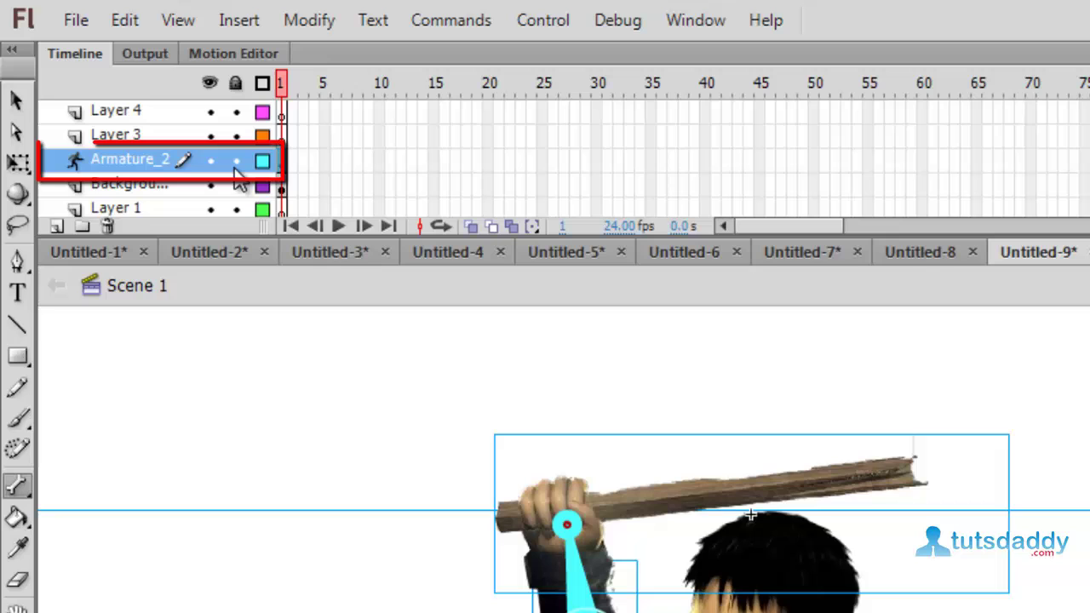
Step: Delete Layers 3, 4 and 1, leaving only Armature_2 and Background copy
click(129, 134)
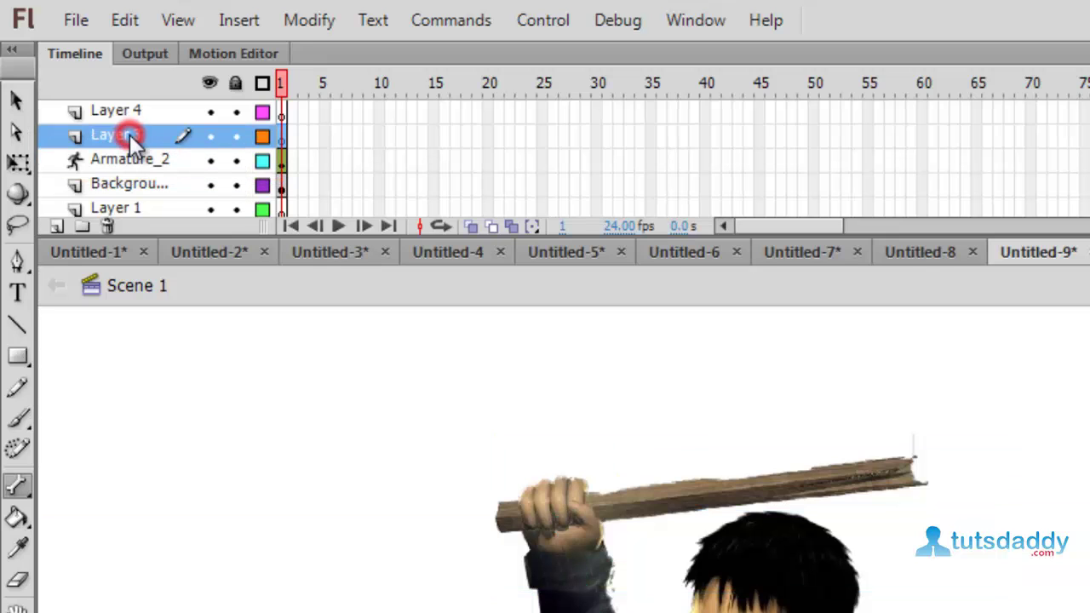
right_click(129, 134)
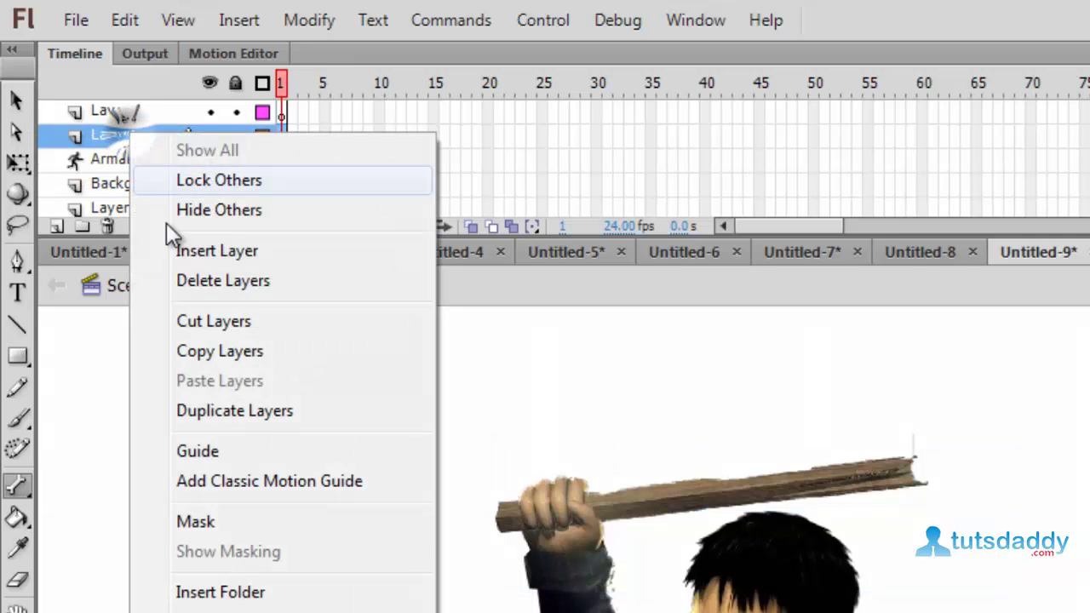
click(217, 281)
right_click(141, 119)
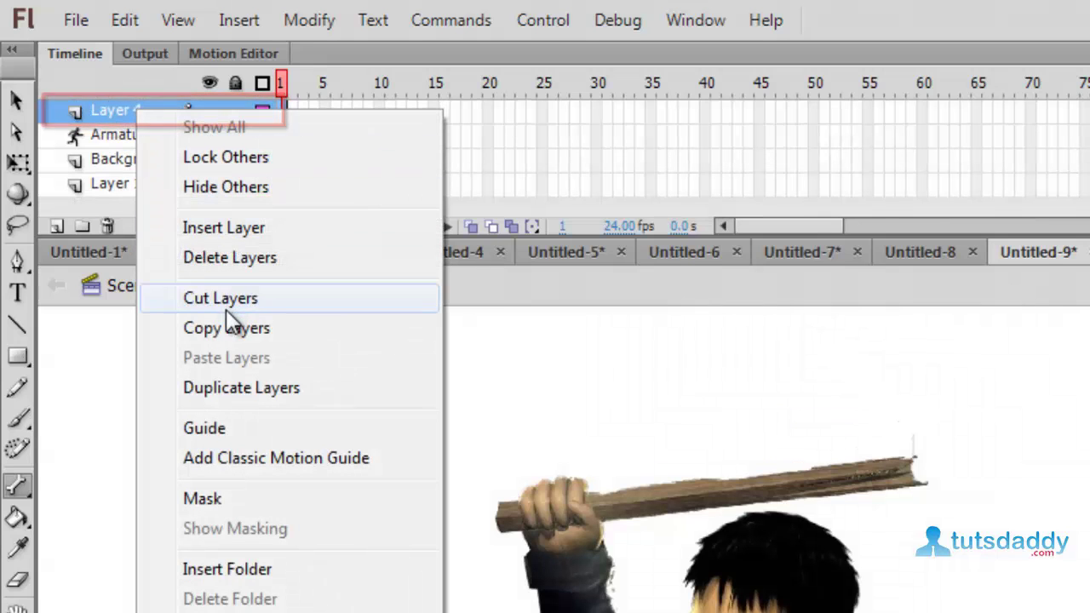
click(215, 258)
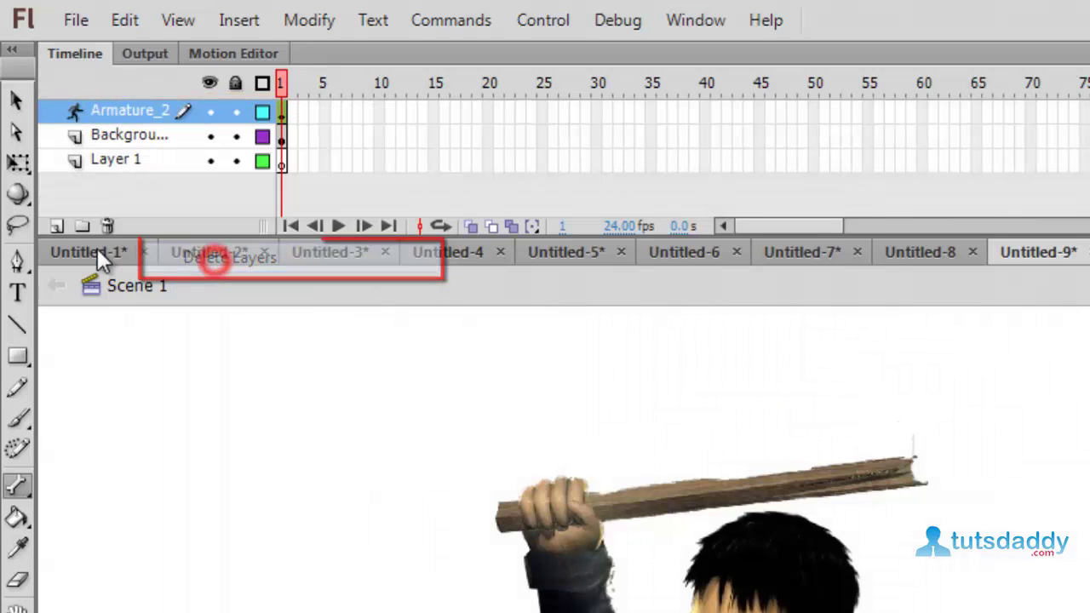
right_click(152, 163)
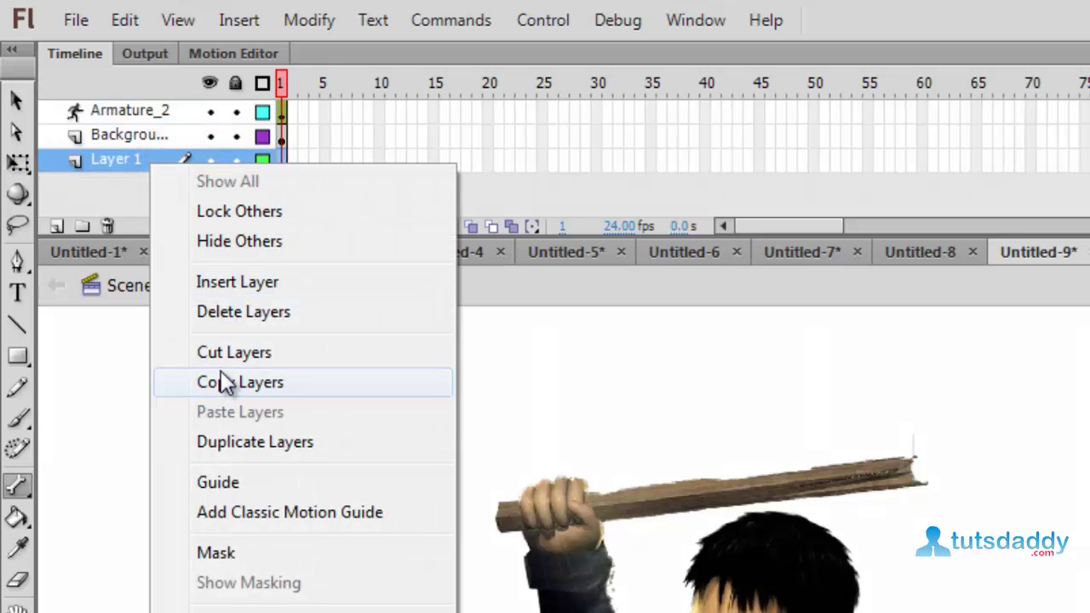
click(229, 312)
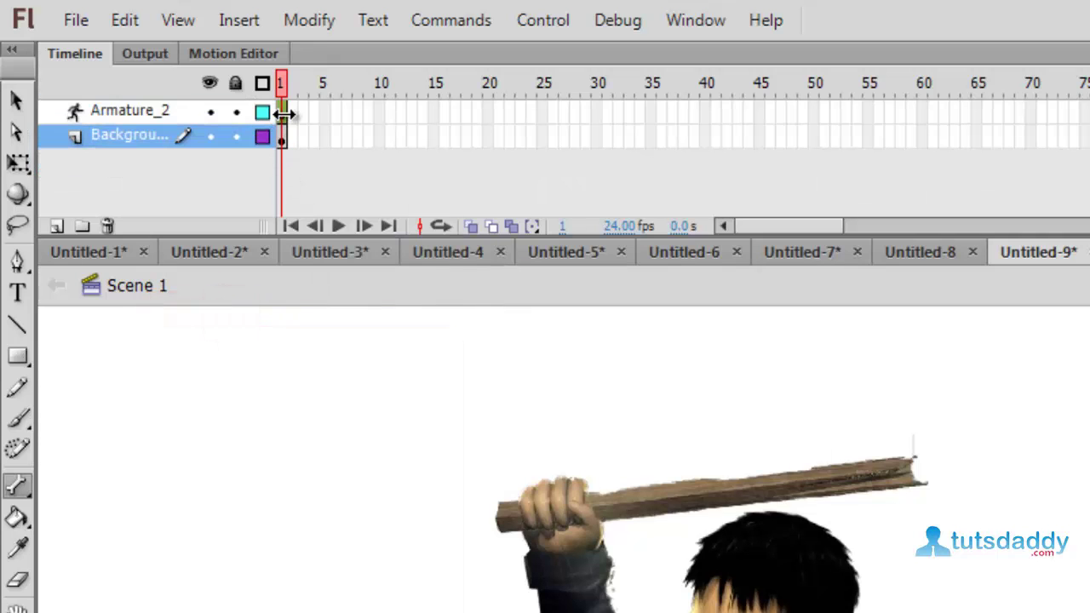
Step: Insert a pose at frame 10 of Armature_2 and select the arm clip at the hand
click(379, 112)
key(F6)
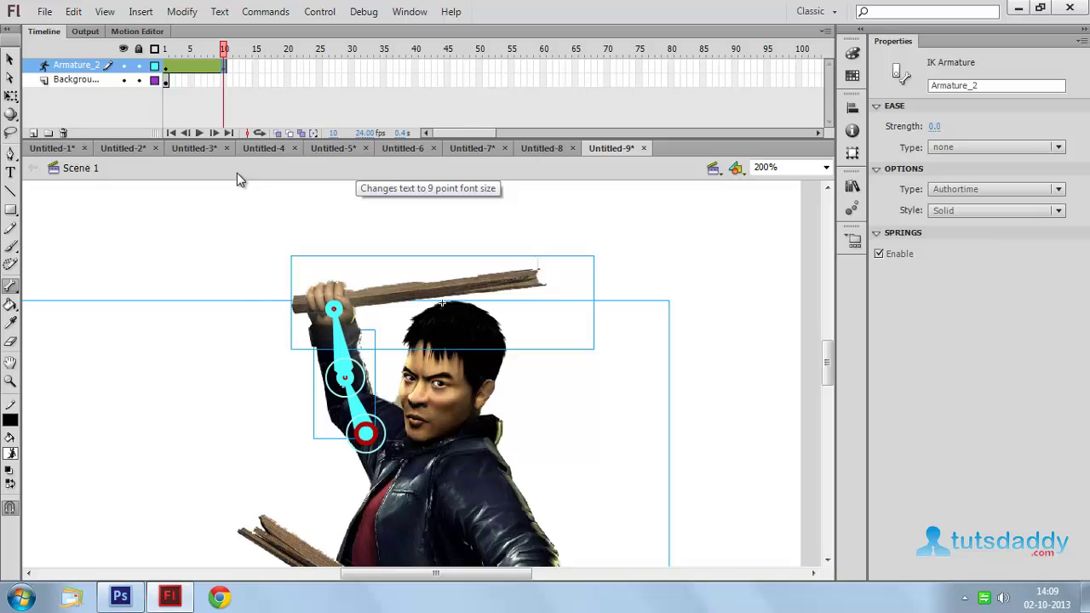
click(339, 310)
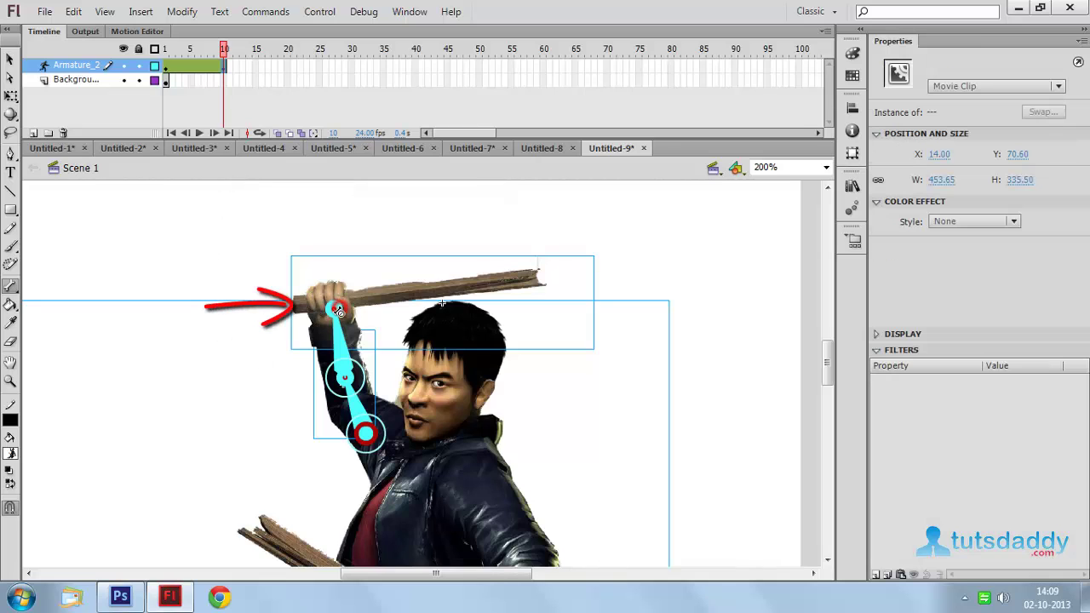
click(11, 59)
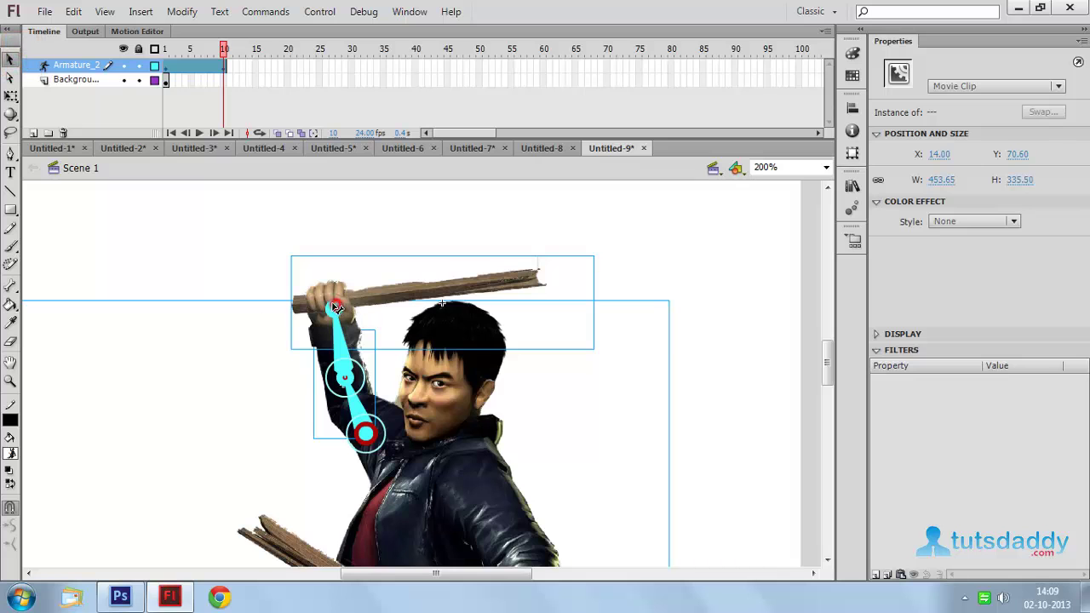
Step: Drag the hand and stick joints to raise the arm, stick pointing up and back
mouse_move(336, 308)
mouse_down()
mouse_move(299, 312)
mouse_move(309, 312)
mouse_up()
mouse_move(470, 248)
mouse_down()
mouse_move(401, 182)
mouse_move(438, 190)
mouse_move(442, 255)
mouse_move(436, 239)
mouse_move(449, 246)
mouse_up()
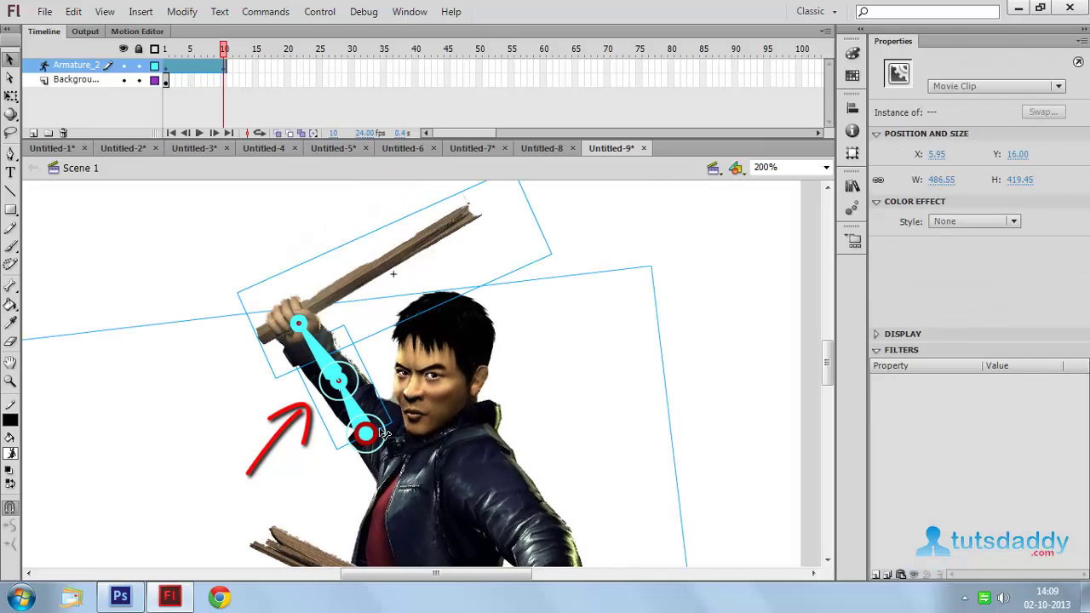
drag(382, 433, 383, 434)
drag(385, 428, 323, 393)
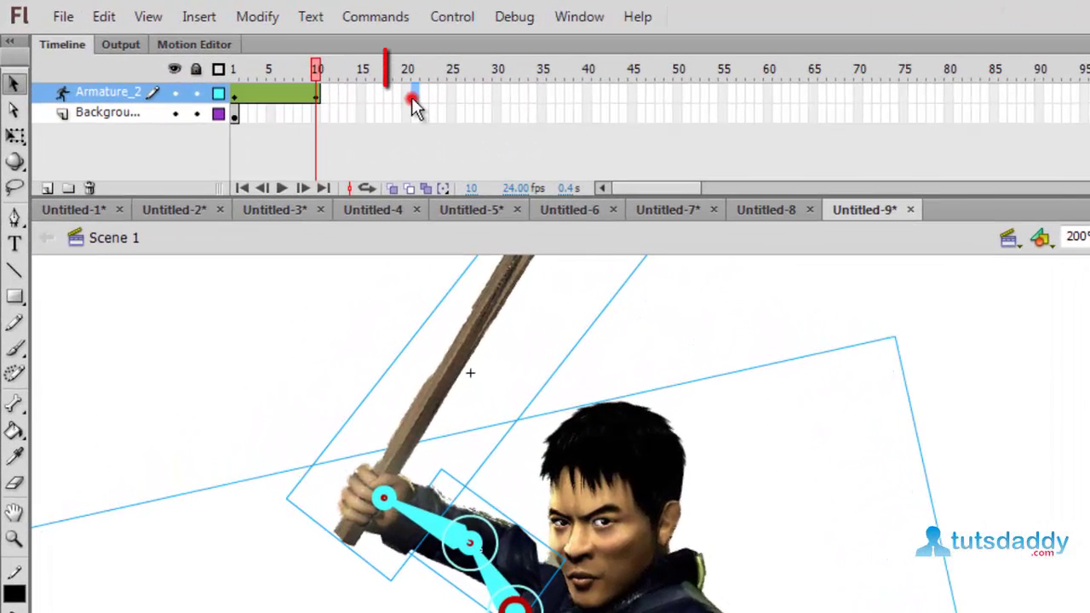
click(412, 95)
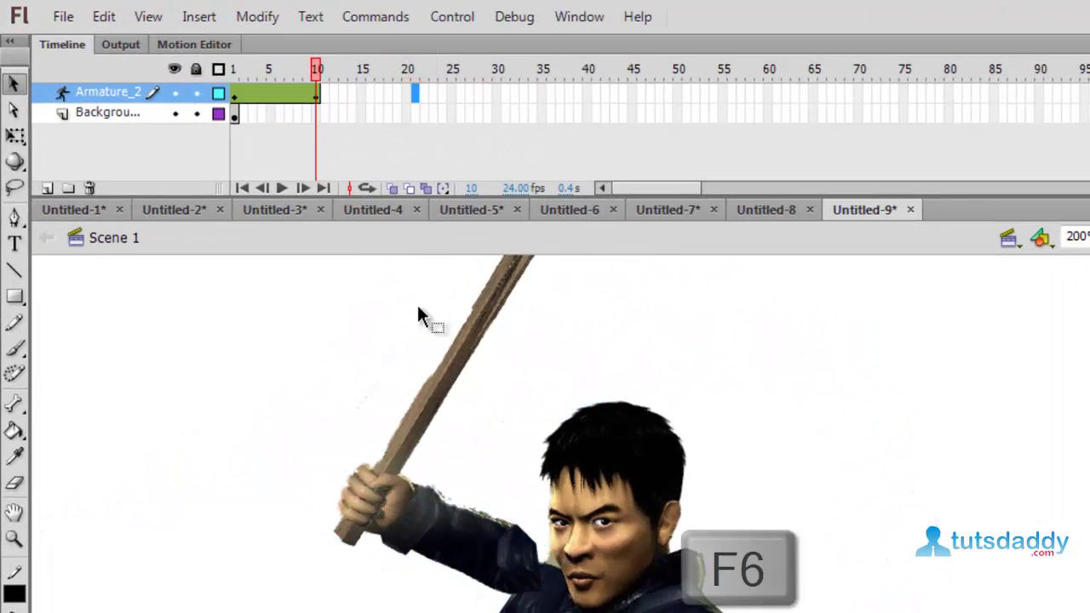
Step: Insert a frame-21 pose with the arm bones dragged so the stick lies horizontal overhead
key(F6)
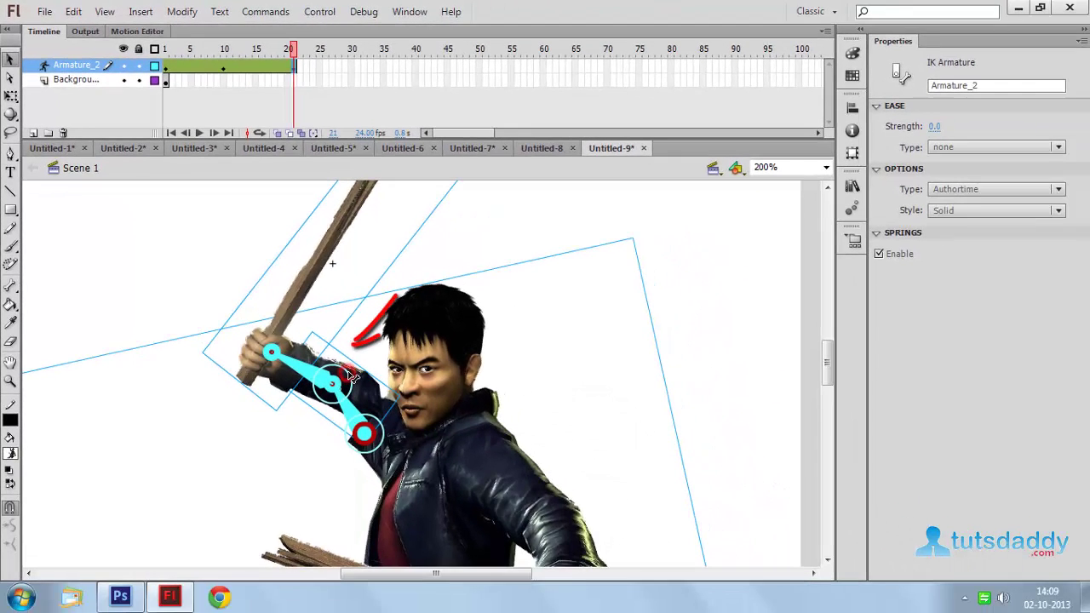
drag(351, 377, 360, 389)
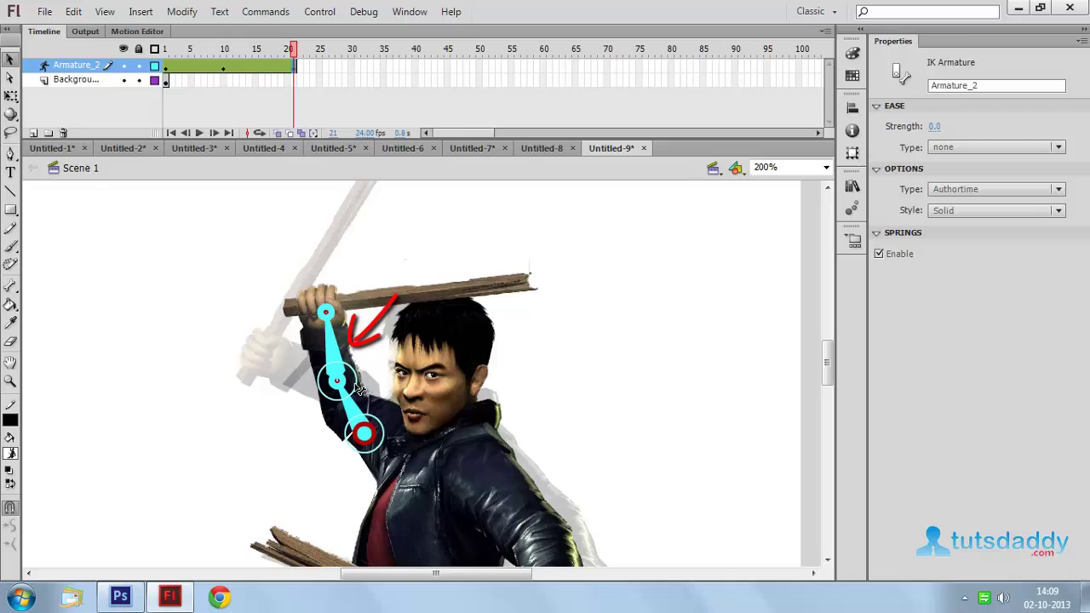
click(337, 347)
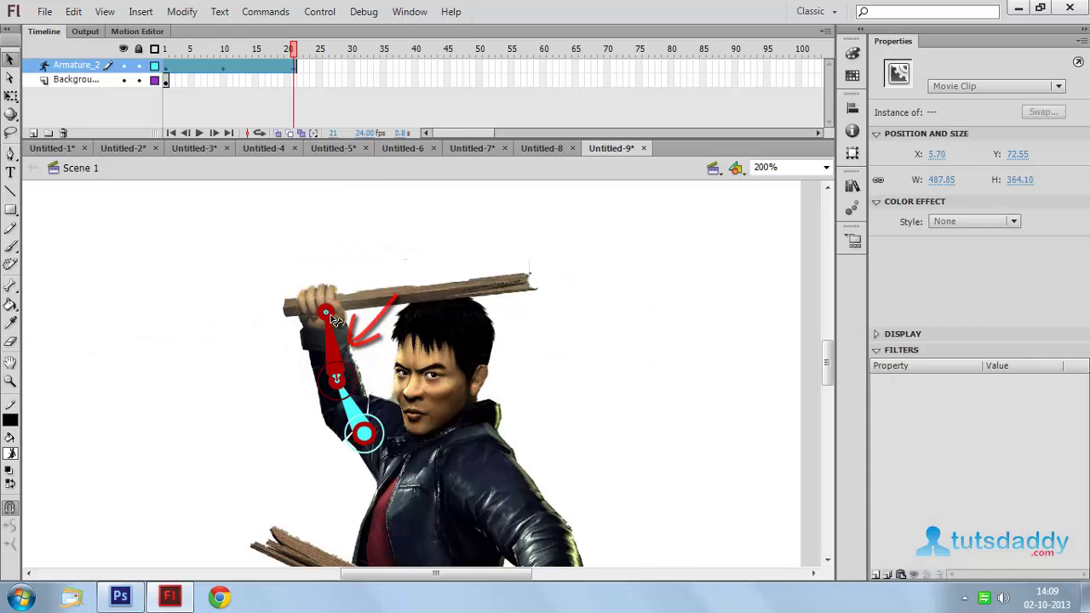
mouse_move(337, 319)
mouse_down()
mouse_move(325, 307)
mouse_move(338, 305)
mouse_move(354, 338)
mouse_up()
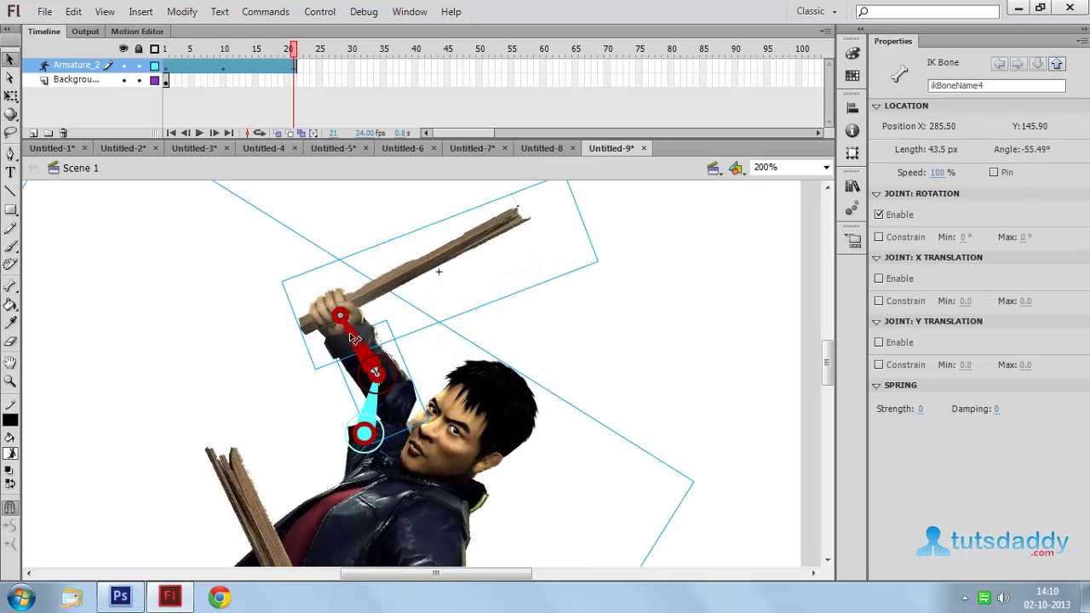
drag(375, 394, 351, 336)
click(350, 336)
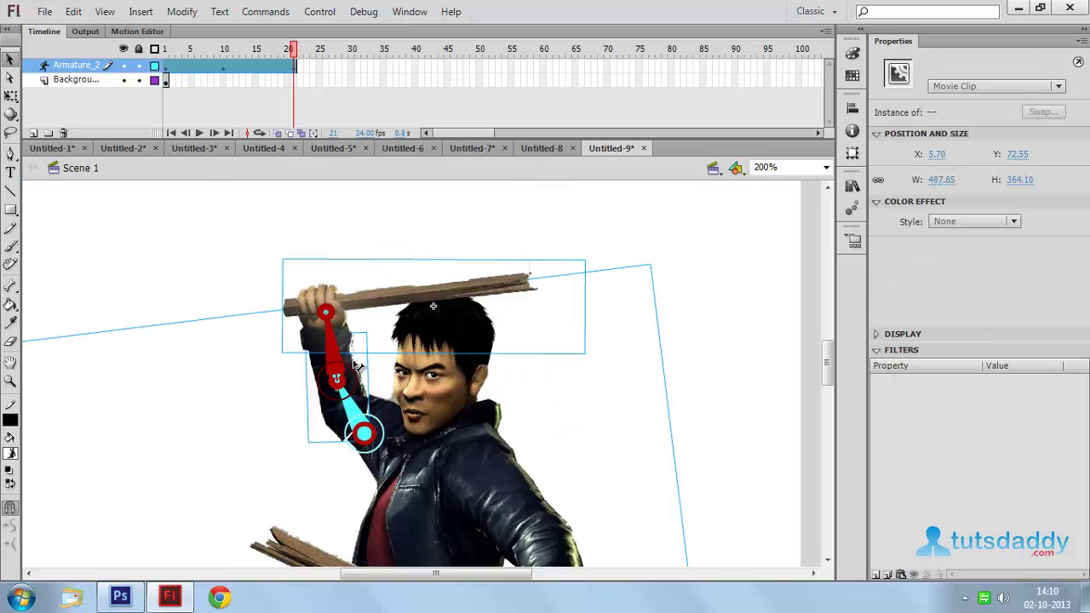